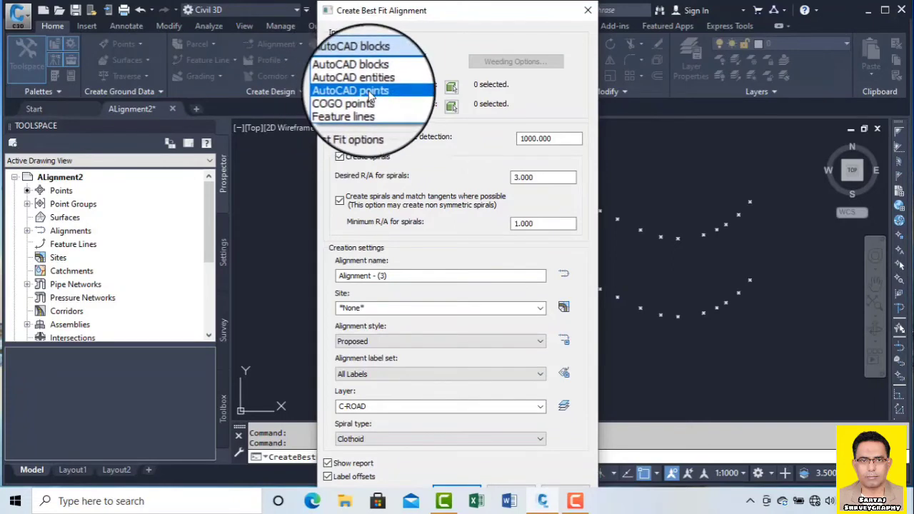
Set the best fit input type to AutoCAD points and assign the whole upper row of points to Path 1
click(370, 92)
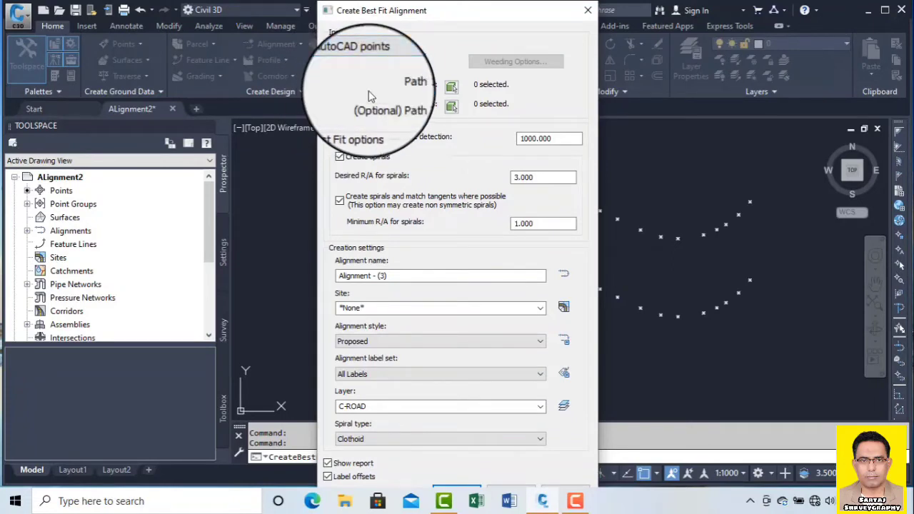
click(451, 87)
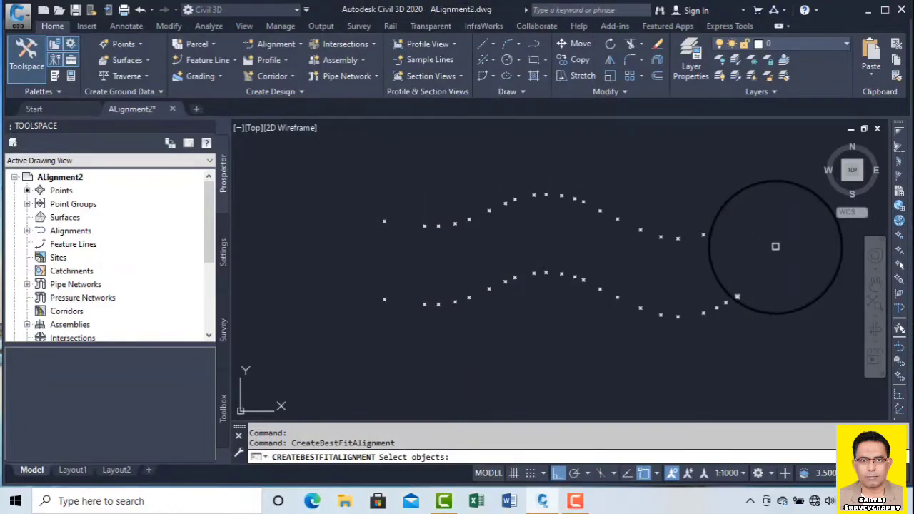
drag(776, 245, 673, 164)
click(664, 237)
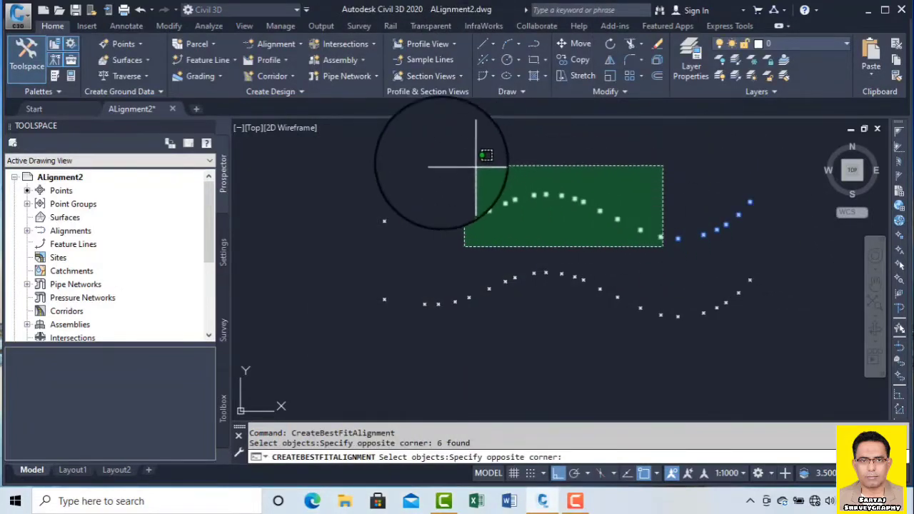
click(329, 152)
key(Return)
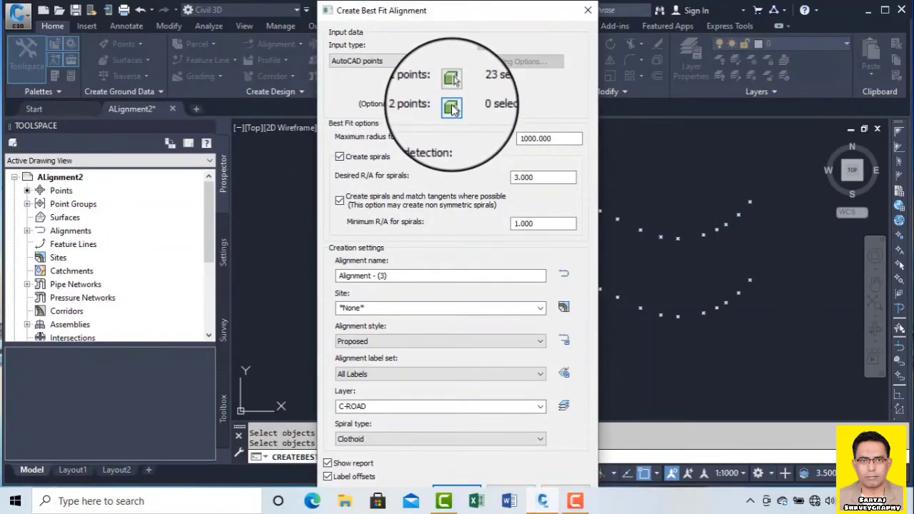
Assign the whole lower row of points to the optional Path 2
click(451, 107)
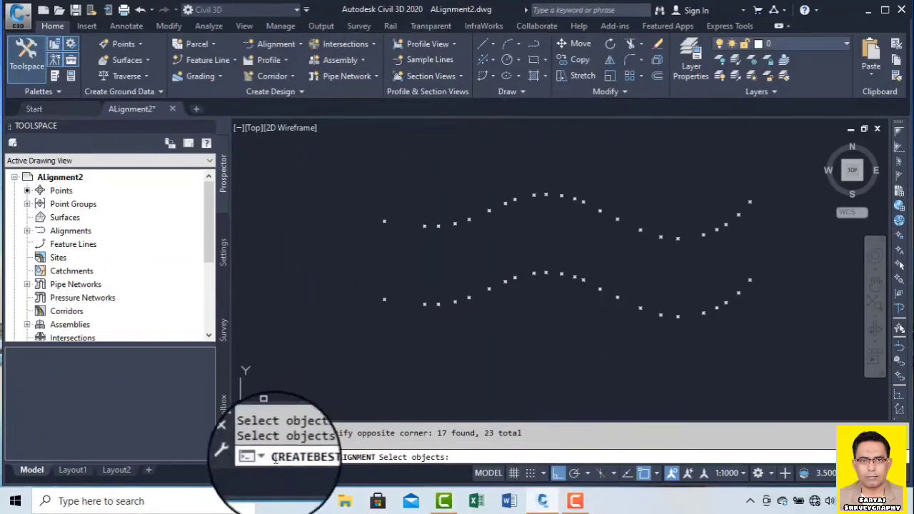
click(782, 353)
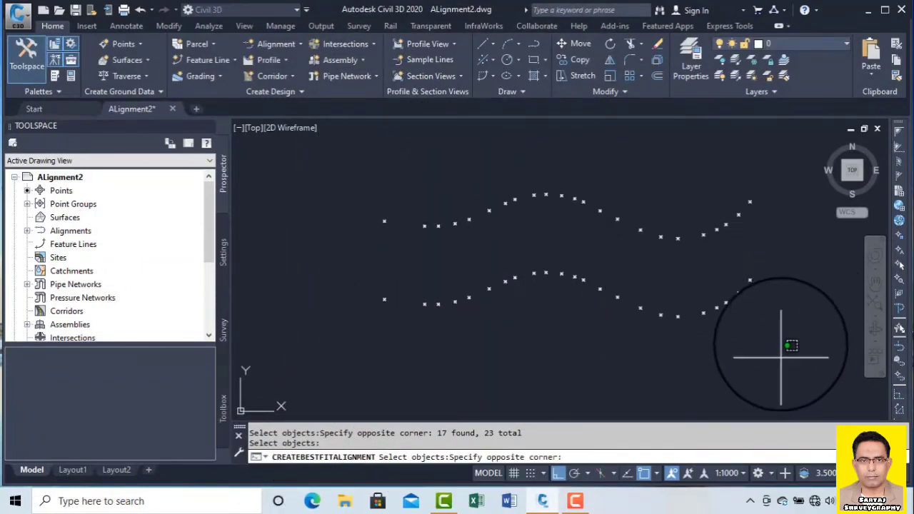
click(304, 263)
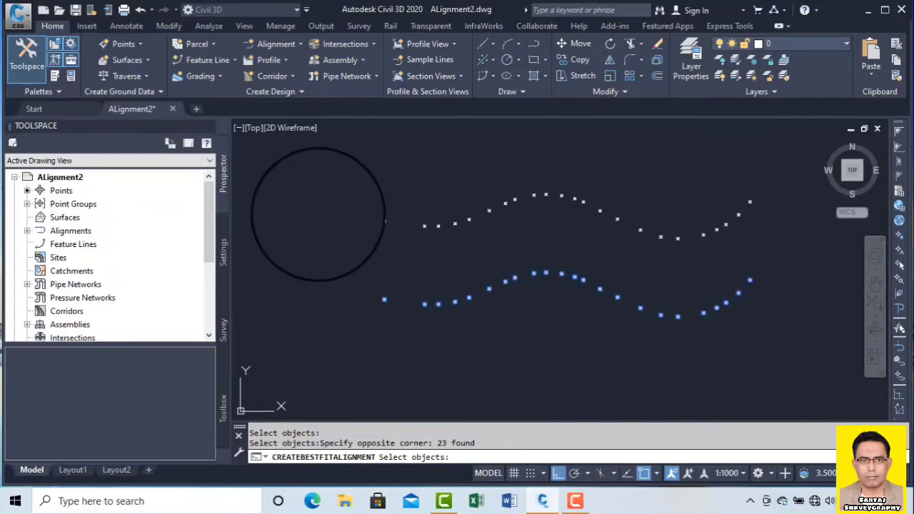
key(Return)
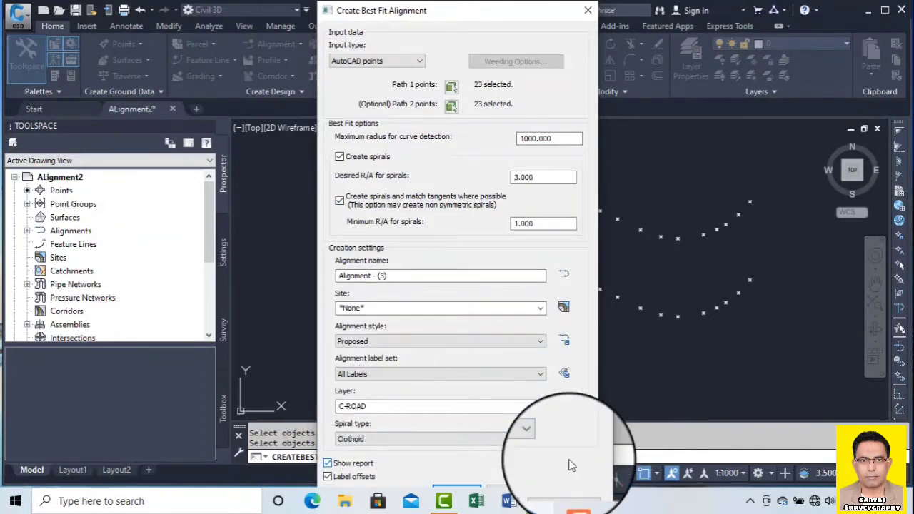
Create the best fit alignment between the two point rows with the current settings and close the Best Fit Report
key(Return)
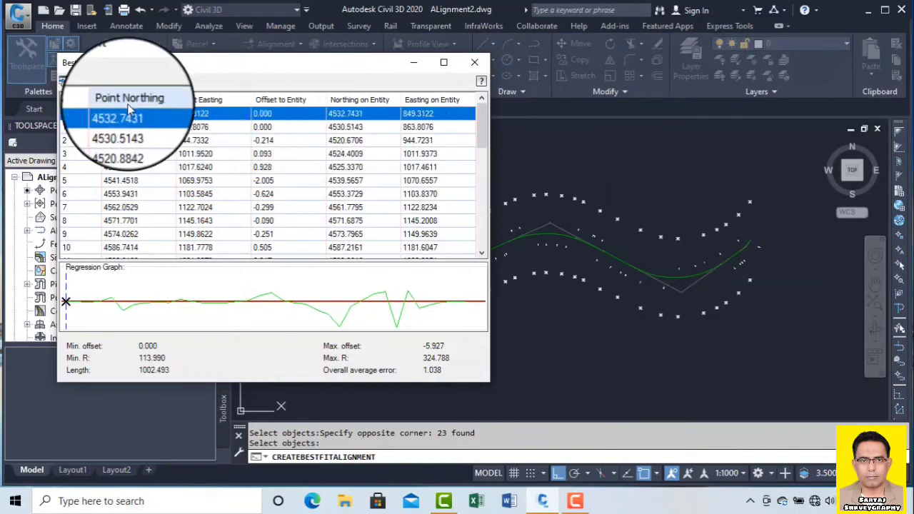
click(475, 63)
scroll(564, 236, up, 3)
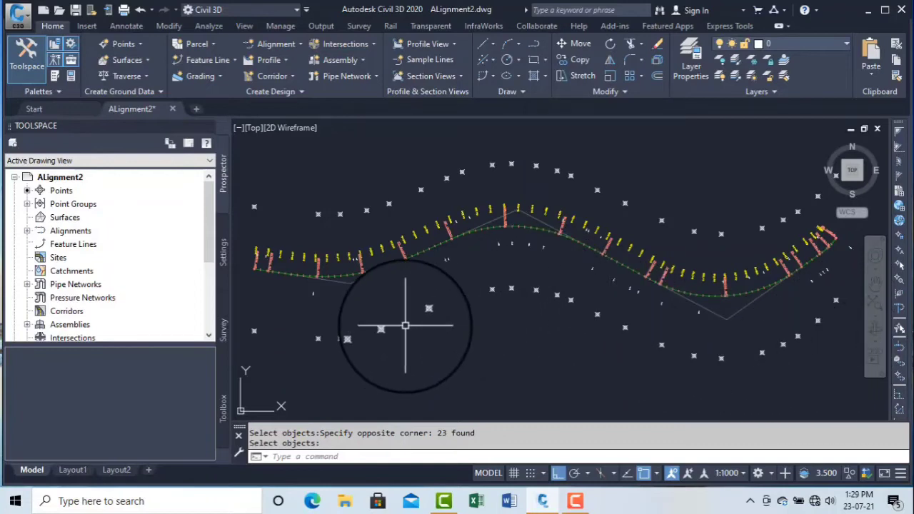
key(Escape)
key(Escape)
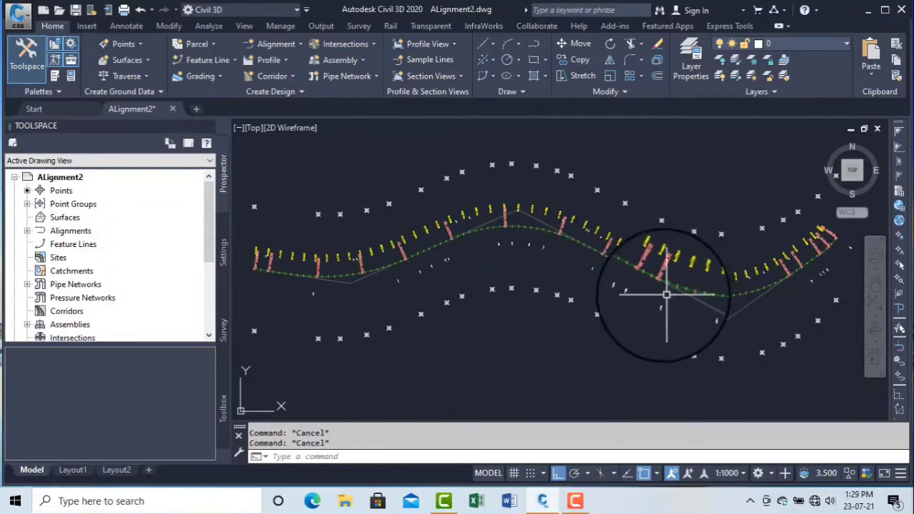
Examine the offset labels along the new alignment, around the transition from the middle tangent into the last curve
scroll(666, 295, up, 5)
scroll(548, 329, up, 3)
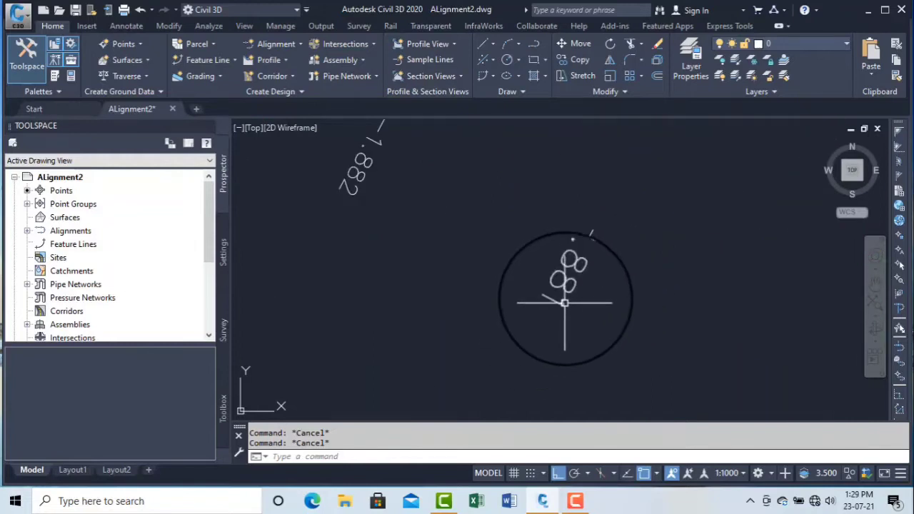
scroll(557, 306, down, 5)
scroll(573, 293, down, 4)
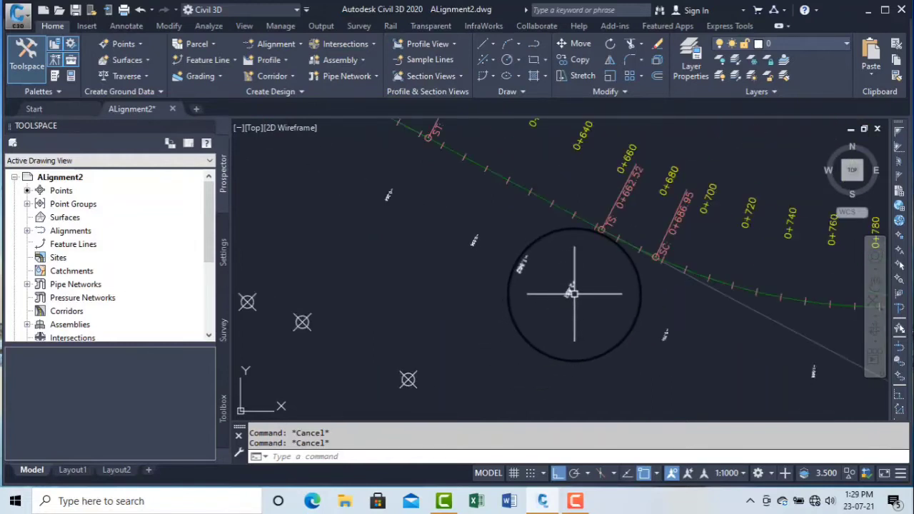
scroll(572, 287, up, 6)
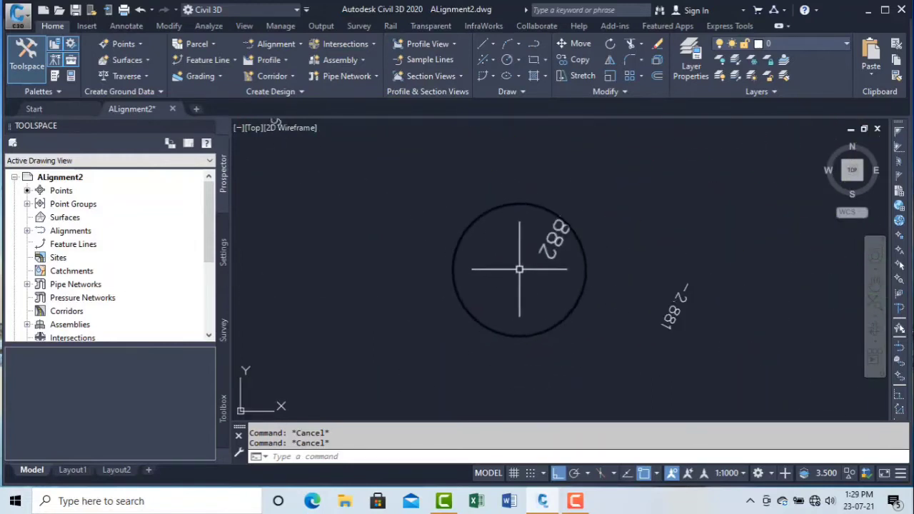
scroll(528, 261, down, 3)
scroll(642, 322, up, 3)
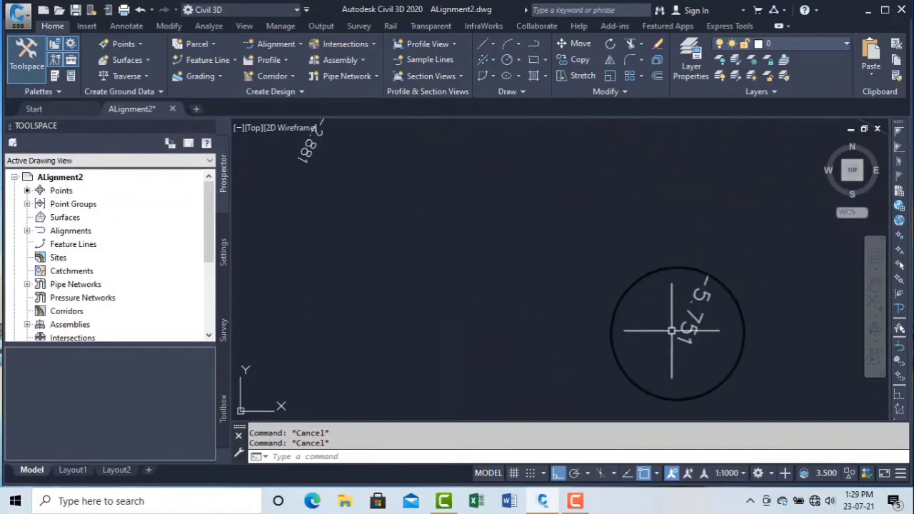
scroll(696, 317, down, 3)
scroll(694, 316, up, 3)
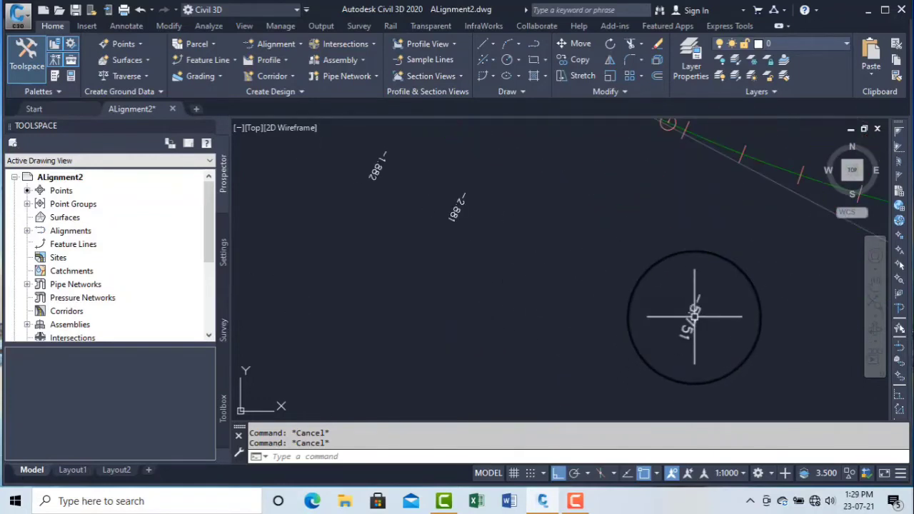
scroll(694, 316, down, 6)
middle_drag(680, 301, 578, 235)
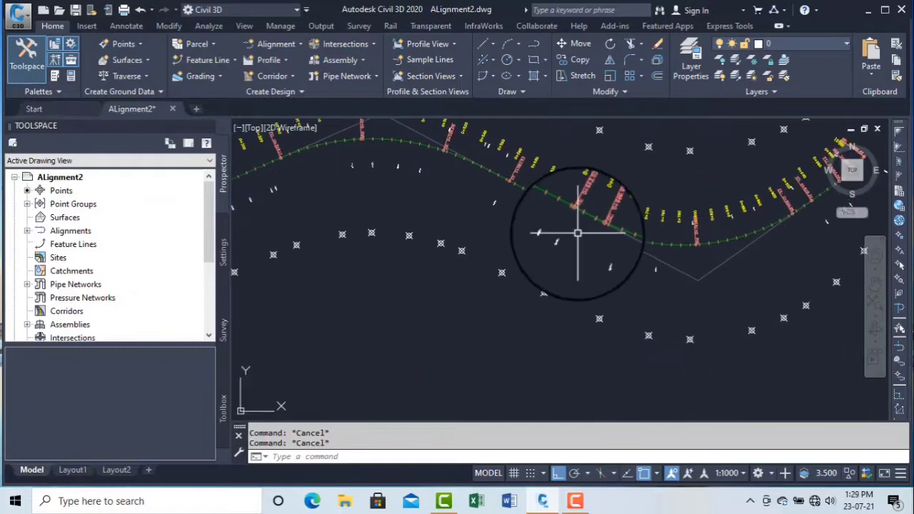
Select the new alignment to inspect its grips and tangent lines along its length, and clear the selection
click(670, 255)
click(661, 232)
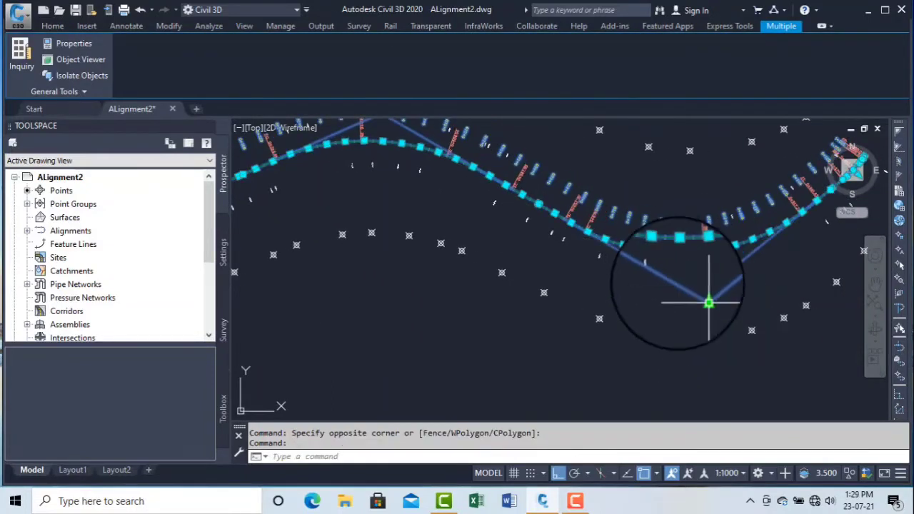
scroll(686, 297, down, 3)
scroll(584, 264, up, 2)
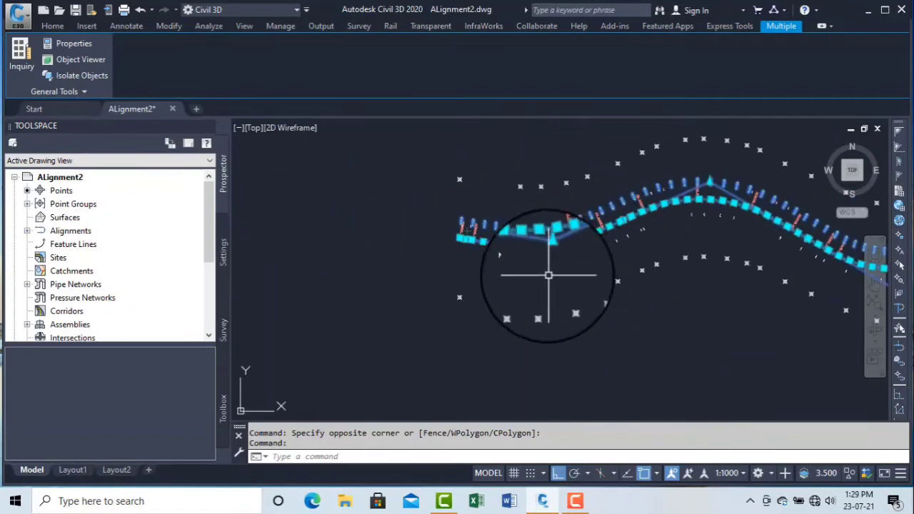
key(Escape)
key(Escape)
middle_drag(673, 166, 512, 181)
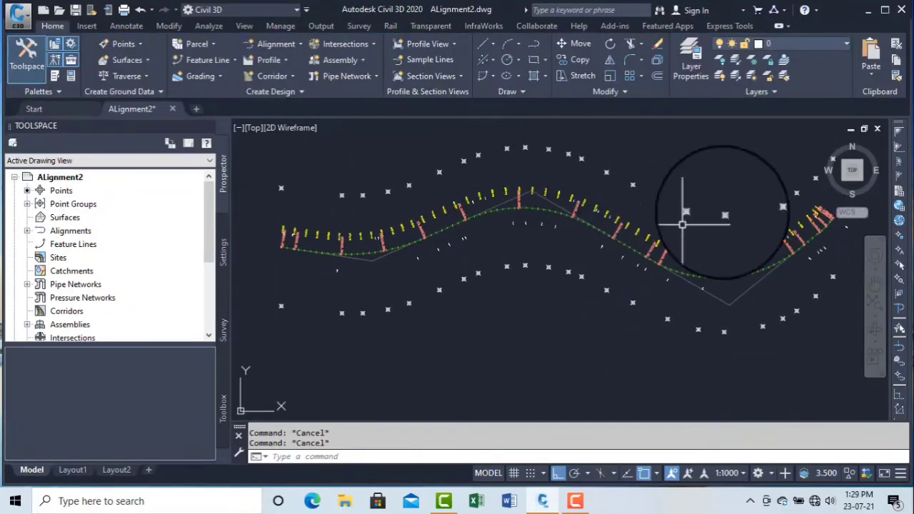
Start another best fit alignment for the separate single row of points, with AutoCAD points as the input type
mouse_move(457, 300)
middle_down()
mouse_move(679, 273)
mouse_move(592, 259)
mouse_move(801, 264)
middle_up()
scroll(678, 274, down, 3)
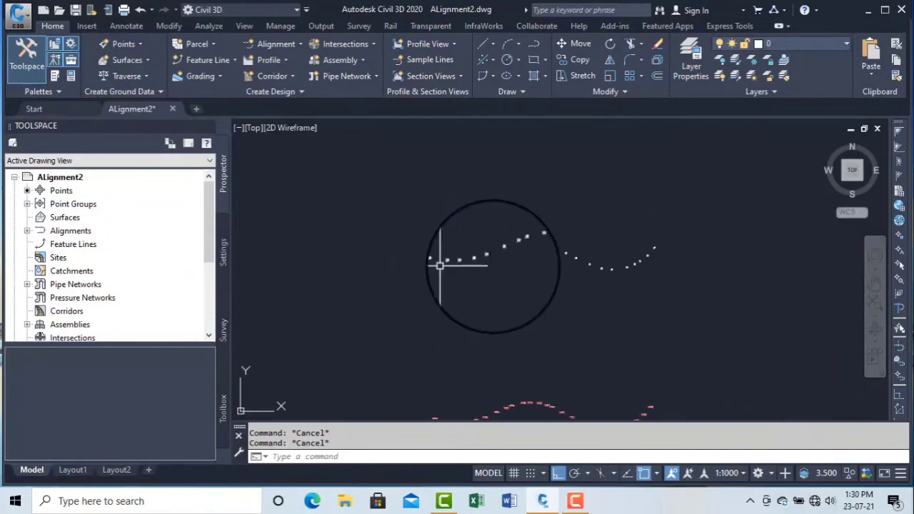
scroll(593, 262, up, 2)
middle_drag(593, 261, 685, 282)
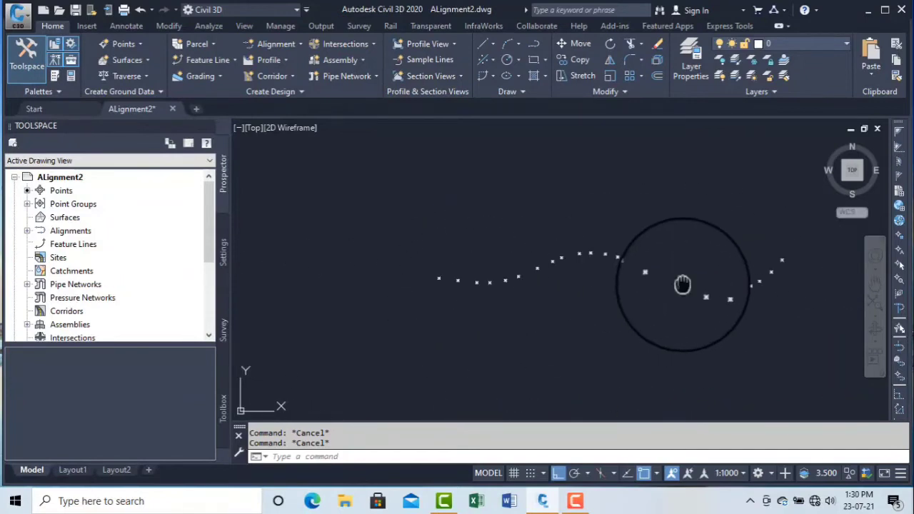
scroll(686, 282, up, 2)
middle_drag(688, 281, 684, 282)
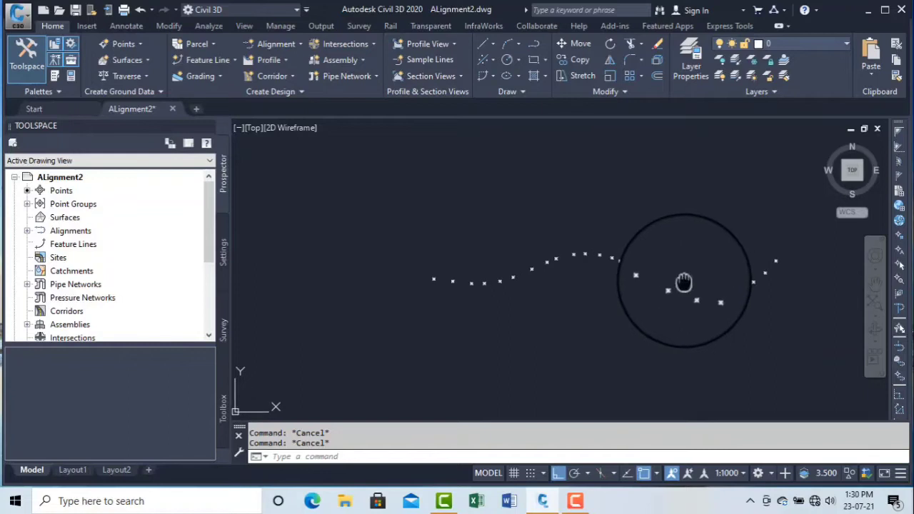
click(276, 43)
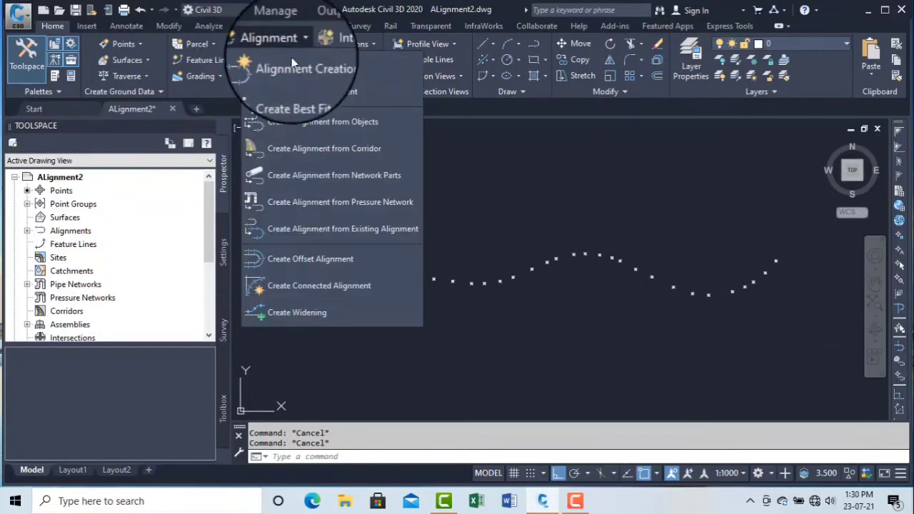
click(322, 92)
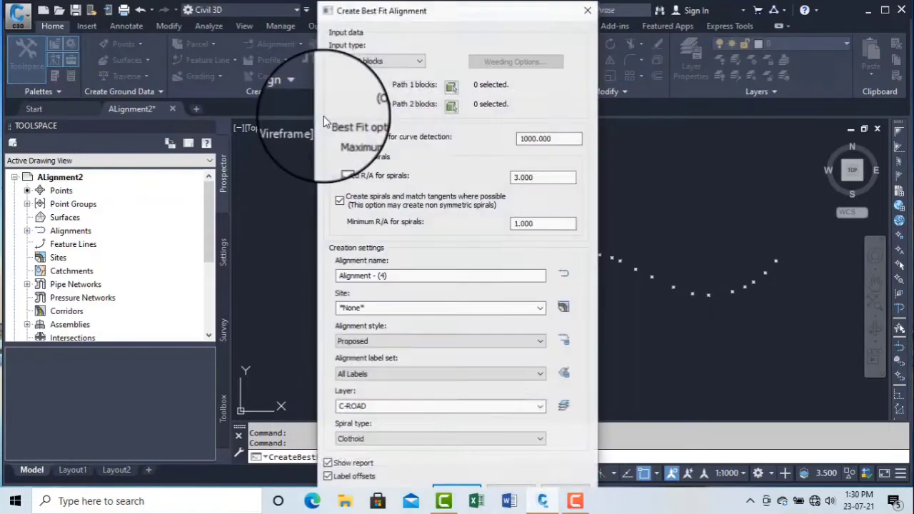
drag(409, 17, 265, 17)
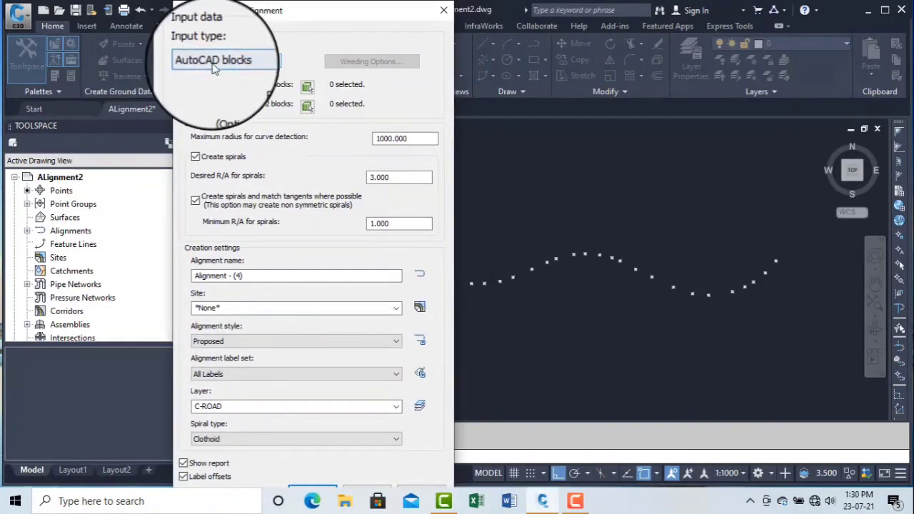
click(214, 63)
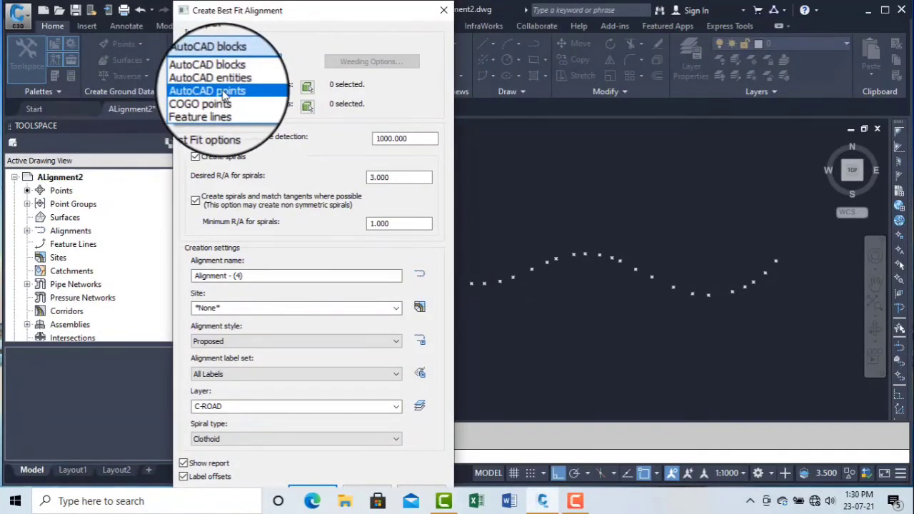
click(224, 93)
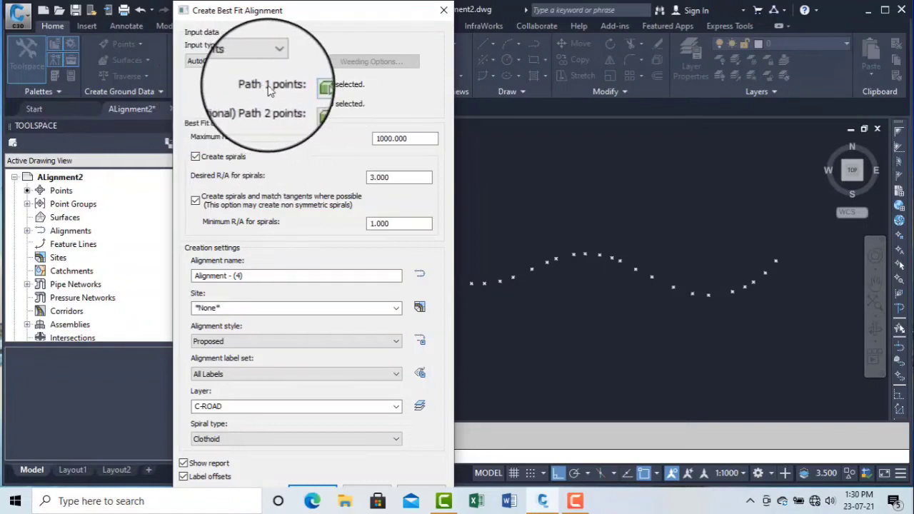
Create the best fit alignment with the entire single row of points as Path 1 and close its report
click(308, 87)
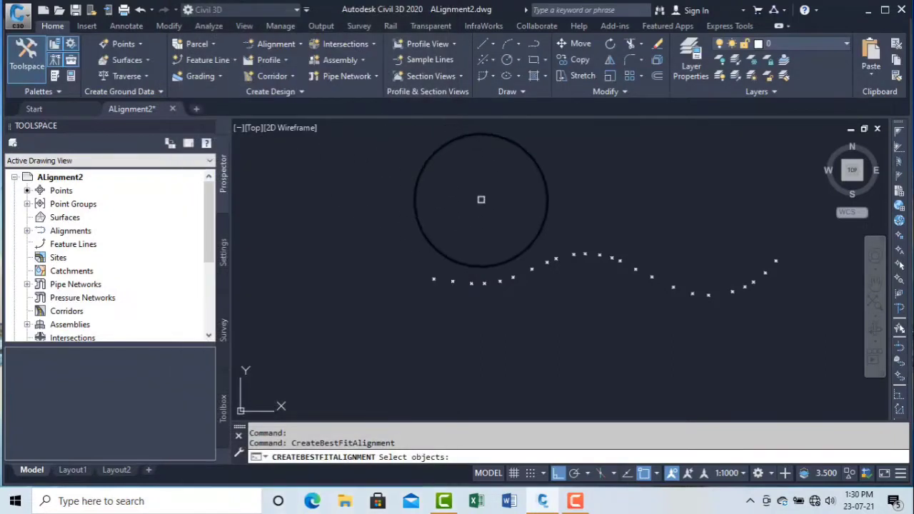
click(794, 360)
click(314, 178)
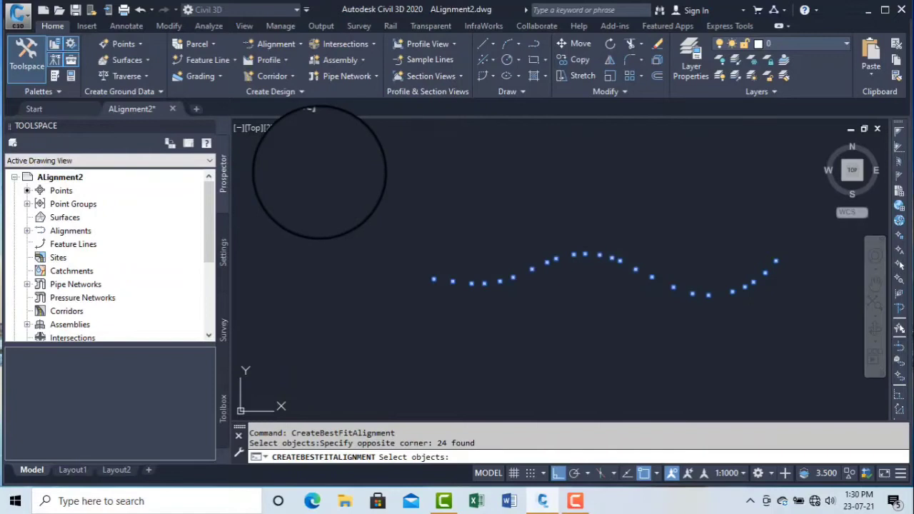
key(Return)
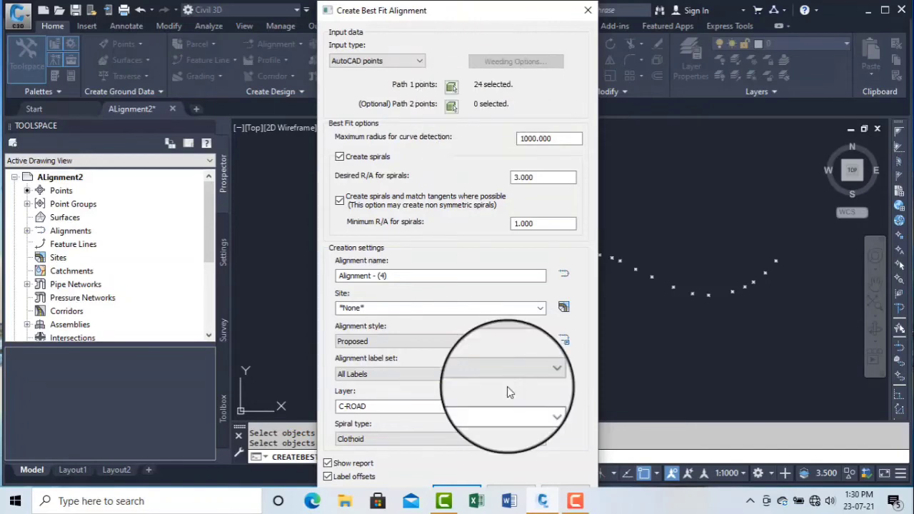
key(Return)
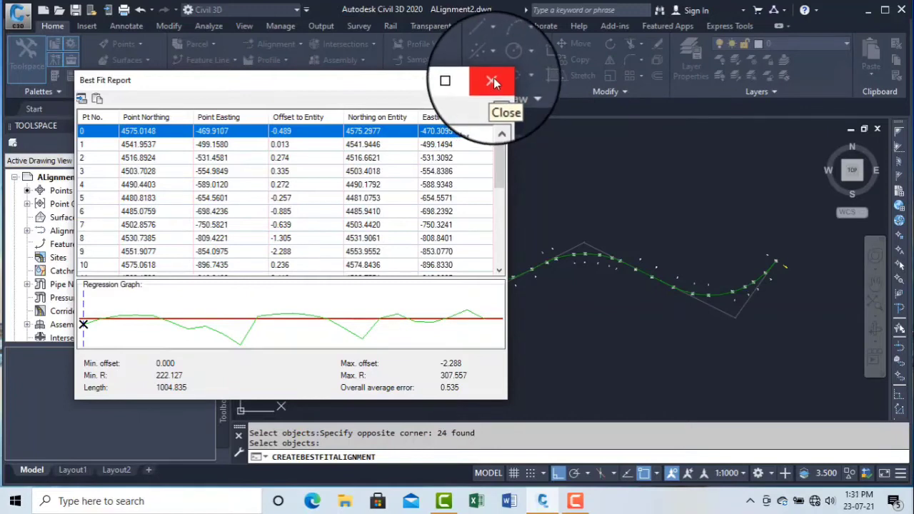
click(492, 80)
Examine how the single-path alignment follows its points, including its curves, station labels and offset labels
scroll(572, 264, up, 5)
scroll(569, 232, down, 5)
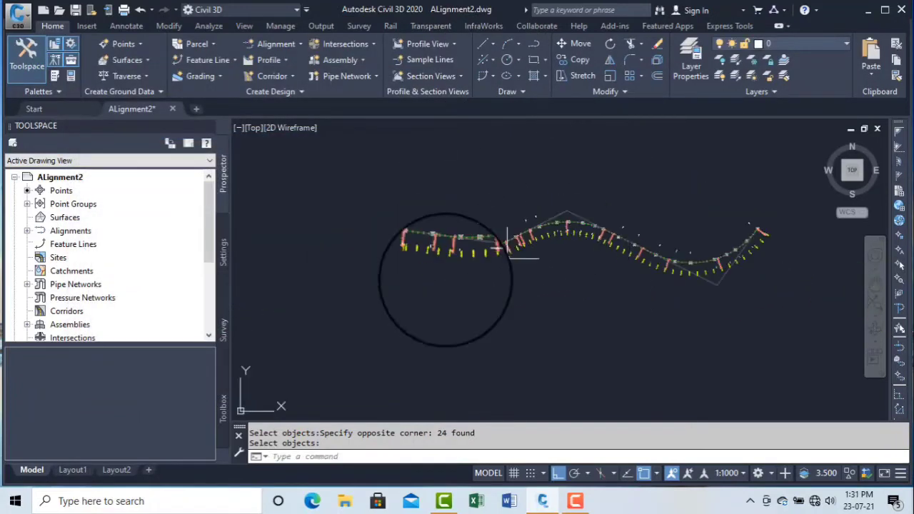
scroll(409, 244, up, 5)
middle_drag(623, 239, 297, 302)
scroll(492, 232, down, 4)
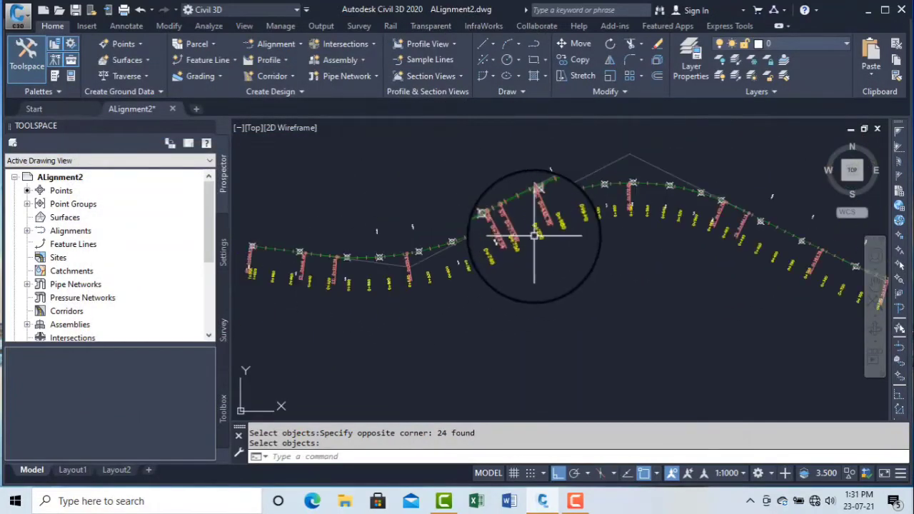
scroll(735, 246, up, 5)
scroll(694, 273, down, 3)
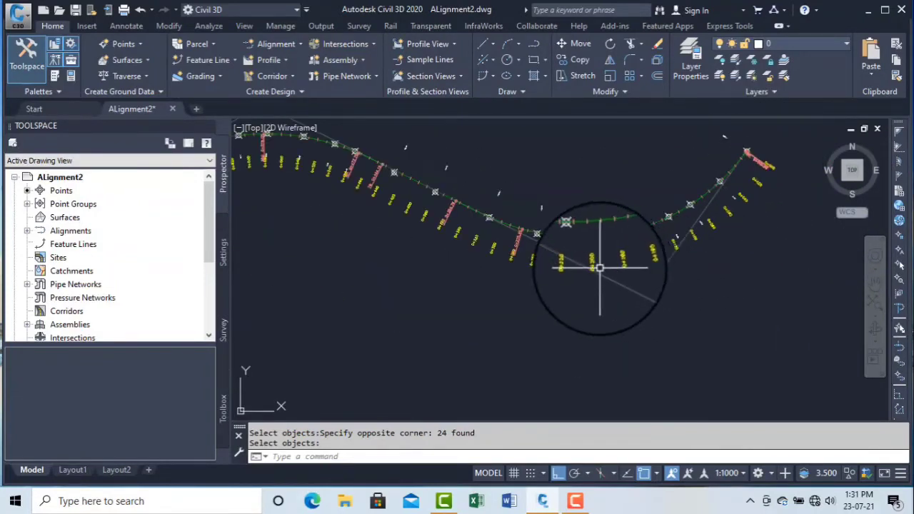
Review the single-row alignment over its full length, including both end curves and the middle curve
middle_drag(582, 266, 814, 290)
scroll(742, 273, down, 2)
middle_drag(483, 244, 367, 229)
scroll(541, 234, down, 3)
scroll(541, 234, up, 3)
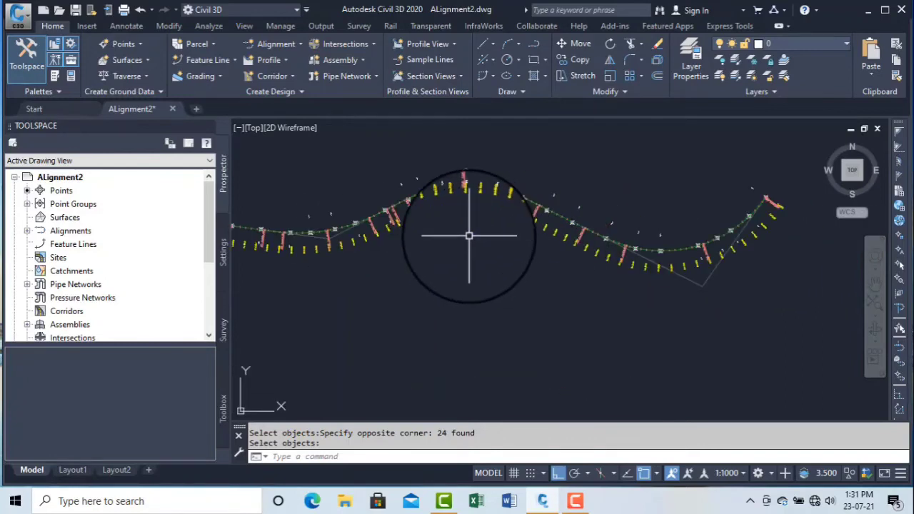
click(576, 502)
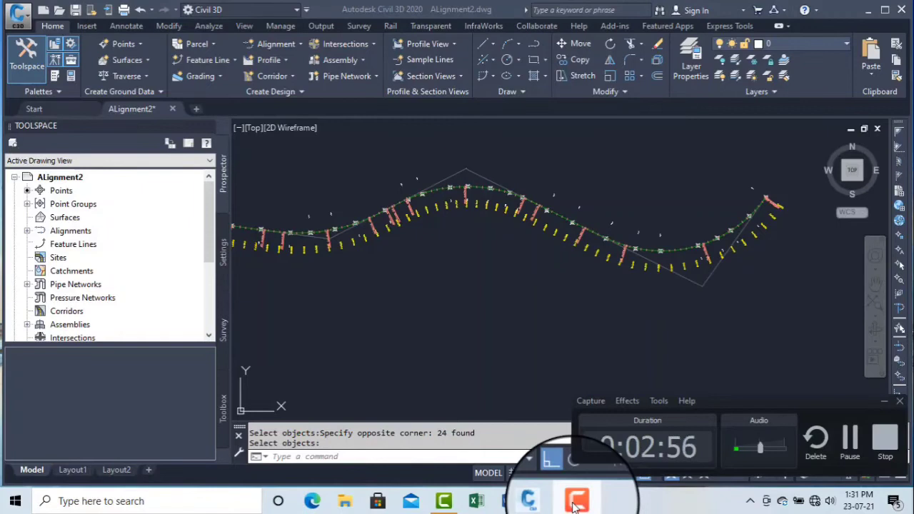
click(576, 502)
Examine the two parallel rows of COGO points and their northing and easting labels
scroll(493, 310, down, 4)
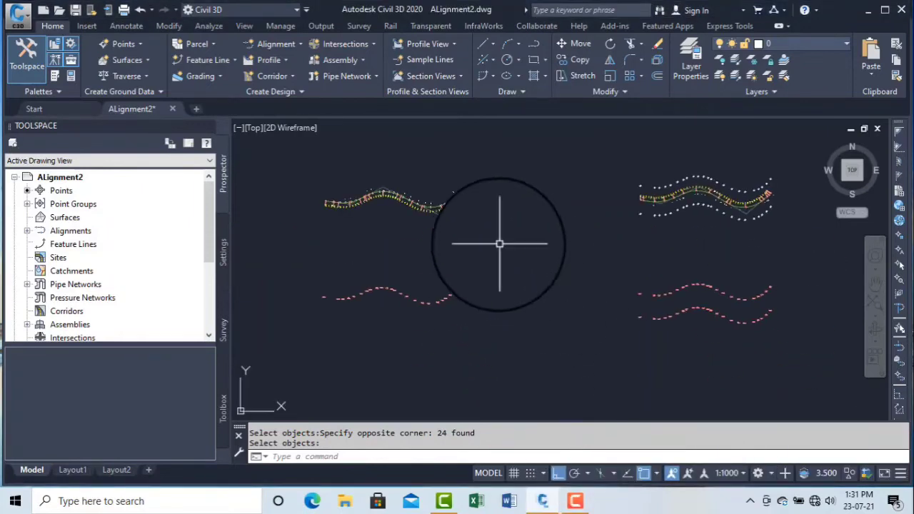
scroll(499, 244, up, 5)
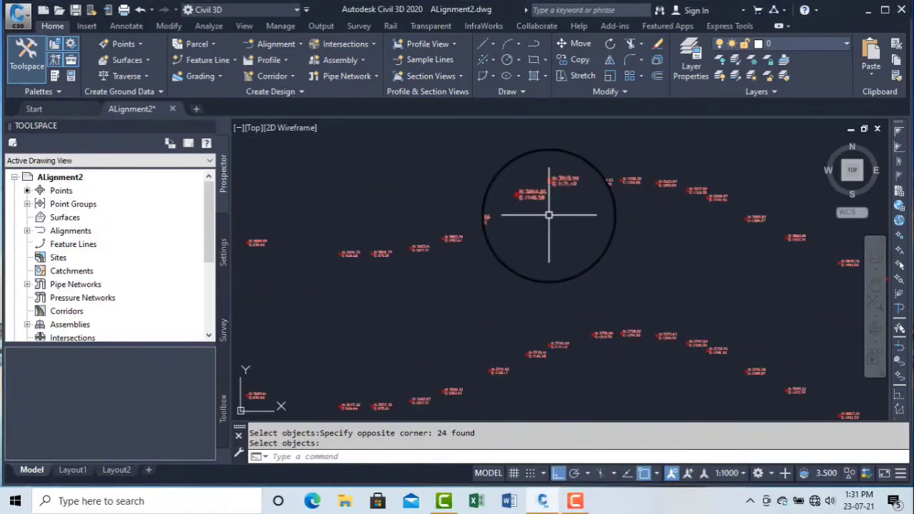
scroll(522, 203, up, 3)
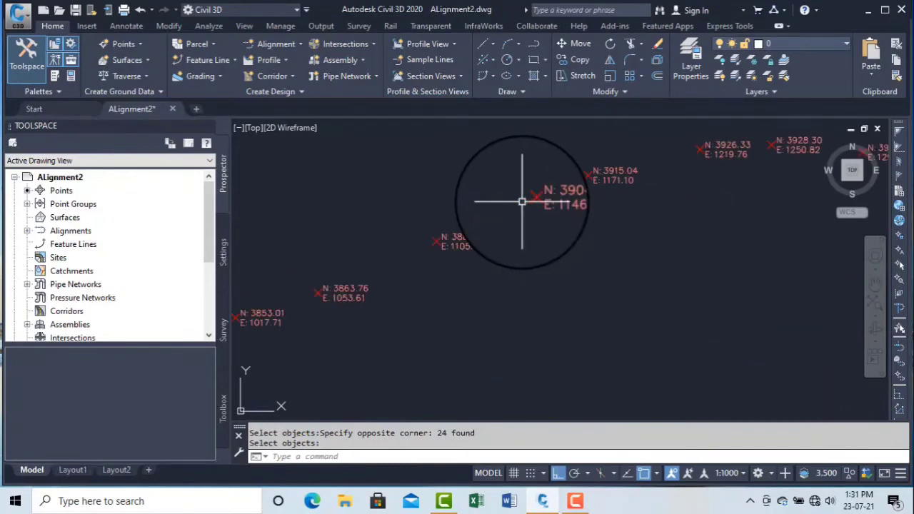
scroll(522, 202, down, 5)
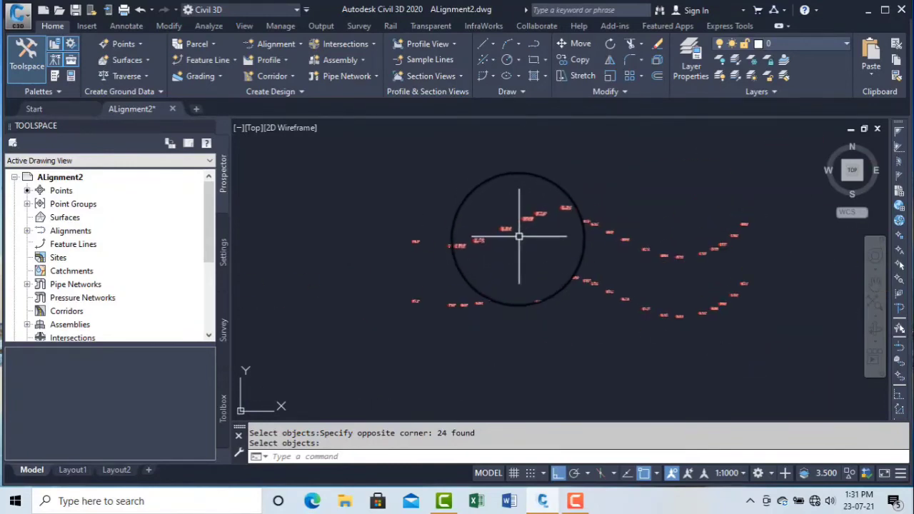
scroll(519, 237, up, 3)
scroll(485, 218, up, 5)
scroll(484, 218, down, 5)
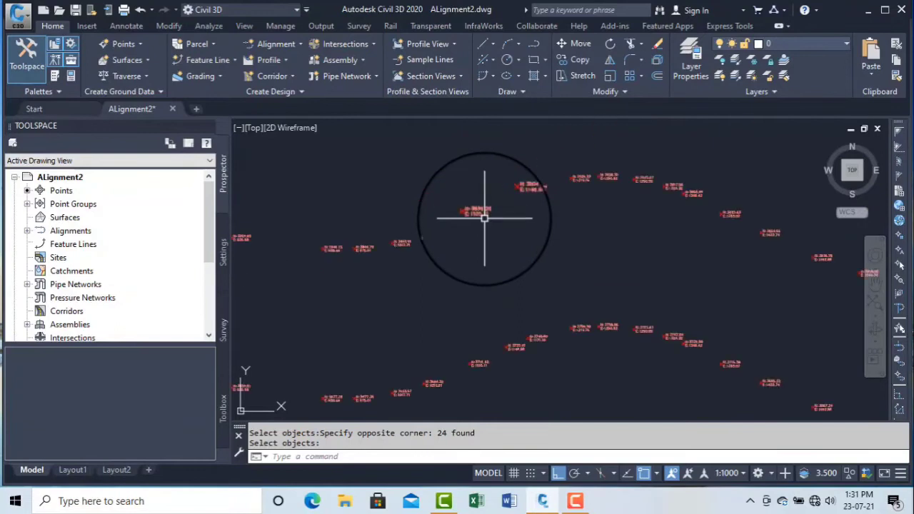
scroll(485, 218, down, 2)
scroll(483, 215, up, 2)
scroll(483, 215, down, 2)
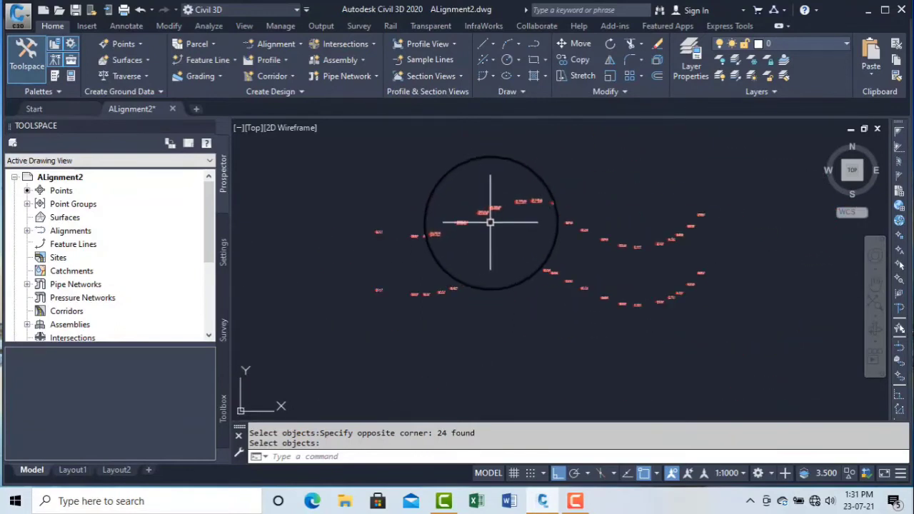
Start a new best fit alignment for the two labelled point rows, with COGO points as the input type
key(Escape)
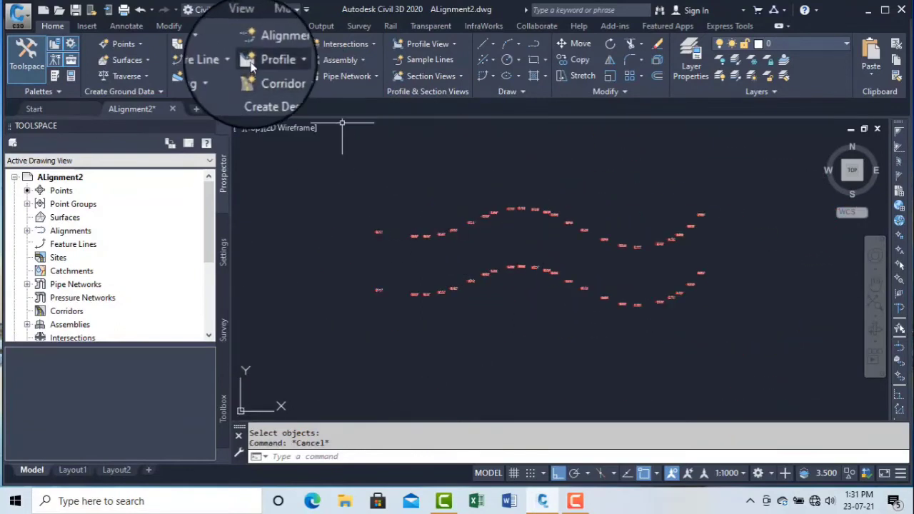
click(284, 45)
click(319, 91)
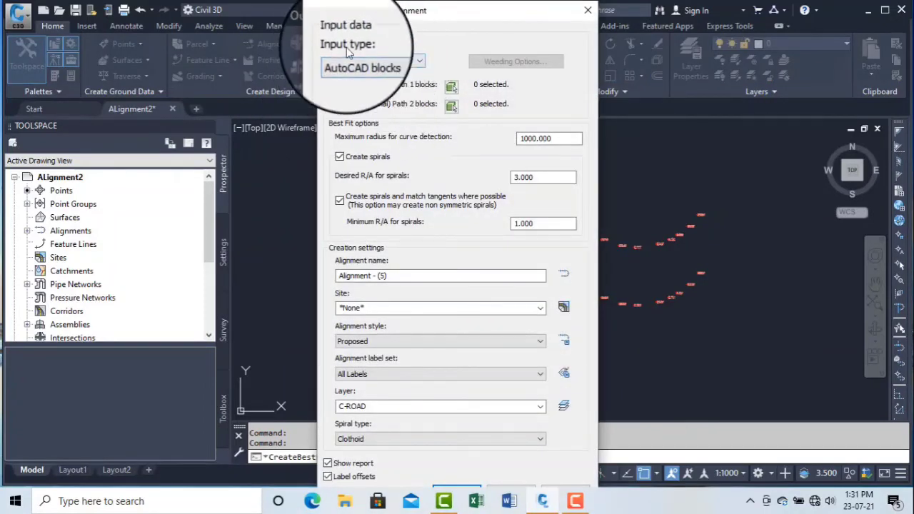
click(367, 62)
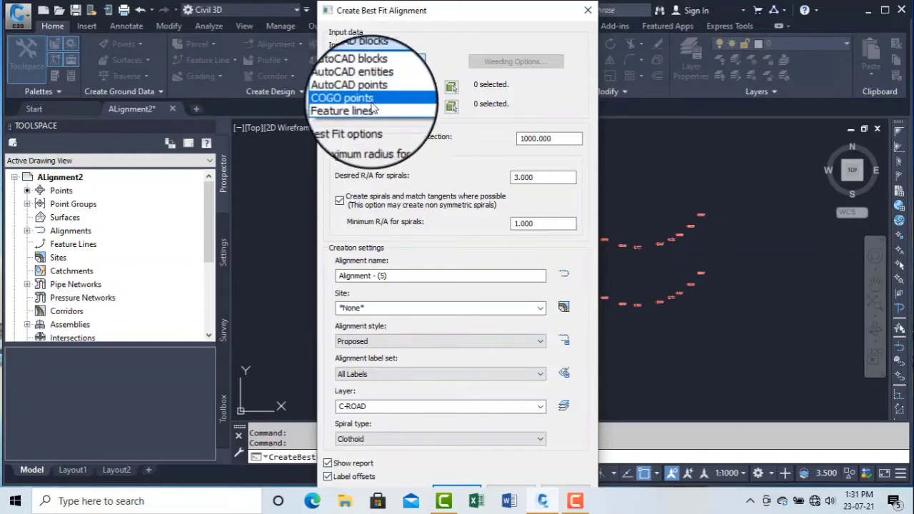
click(350, 98)
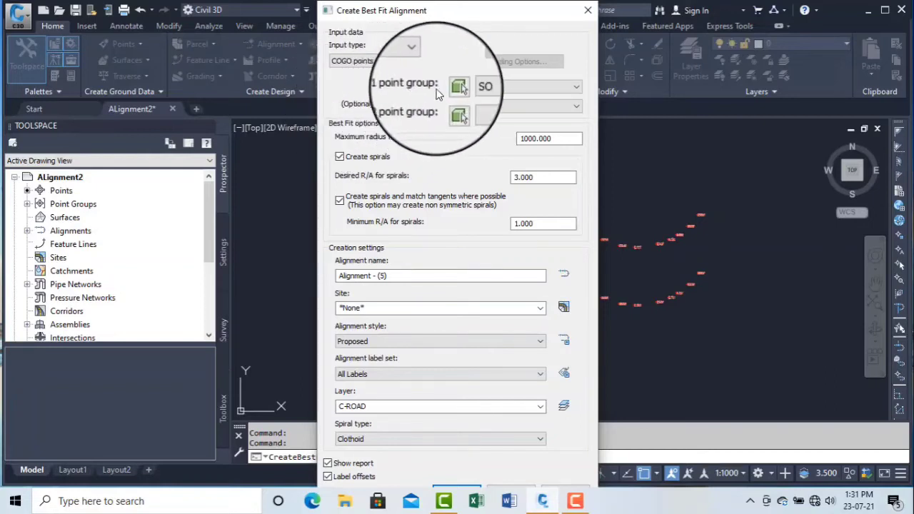
Select the entire upper row of COGO points in the drawing as Path 1
click(451, 87)
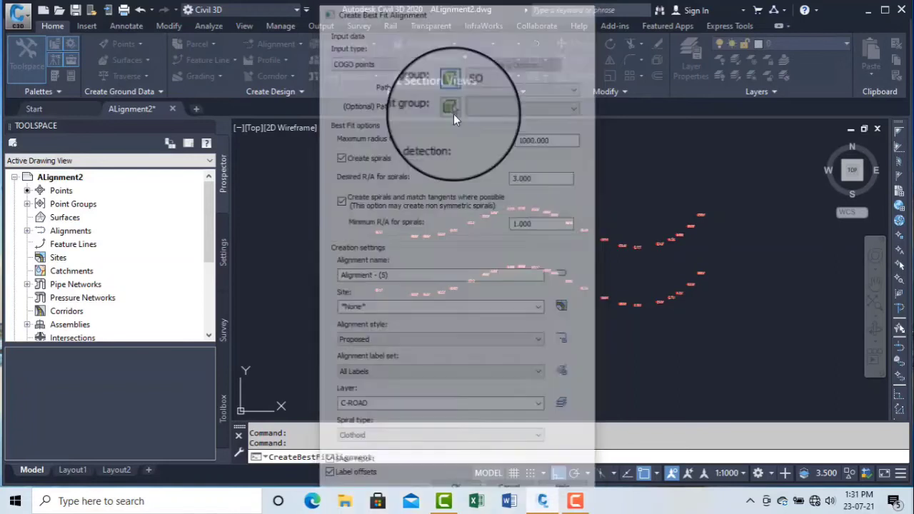
click(713, 246)
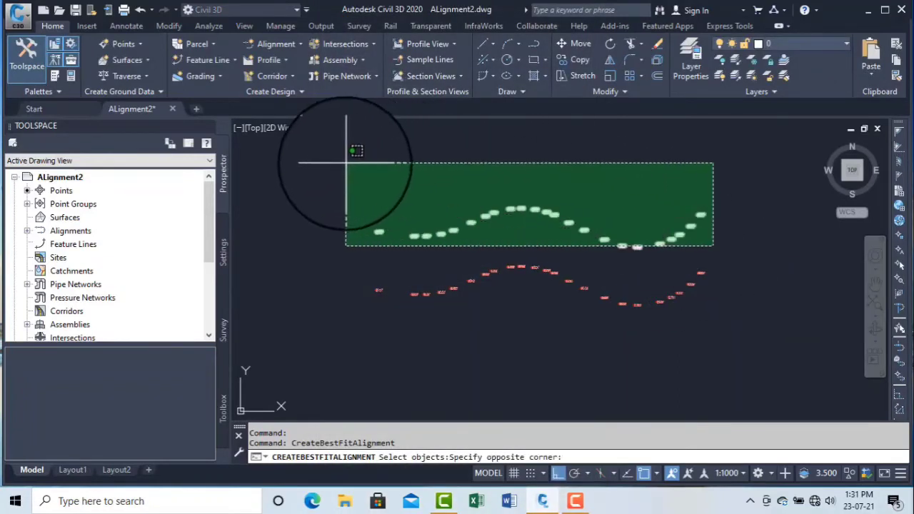
click(347, 163)
click(663, 255)
click(398, 169)
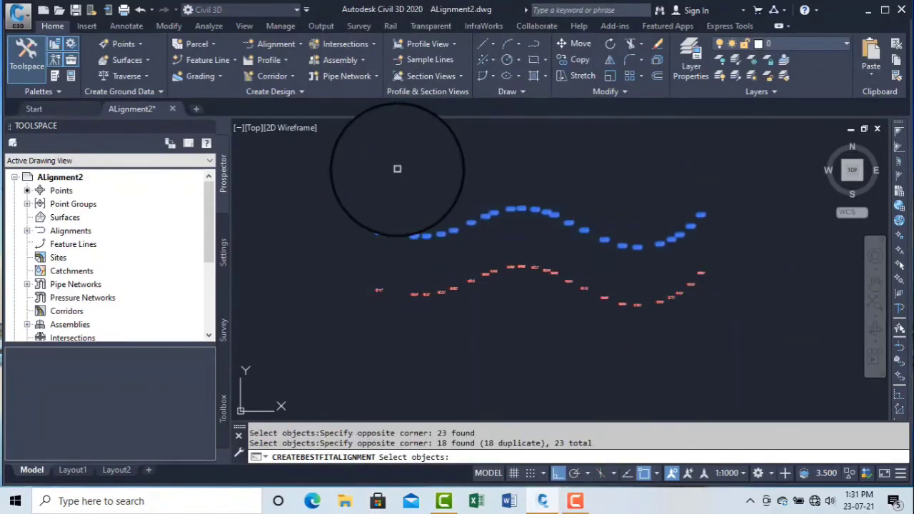
key(Return)
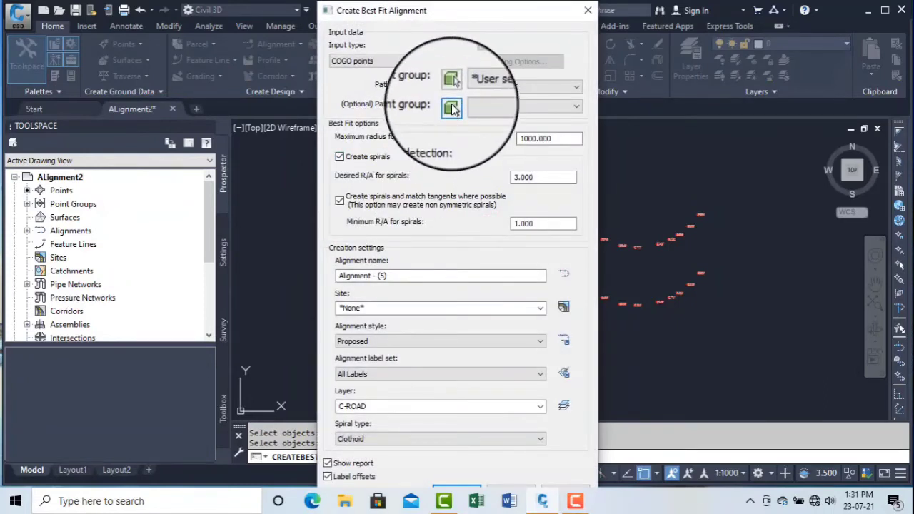
Create the best fit alignment with the entire lower row of COGO points as Path 2 and close its report
click(452, 107)
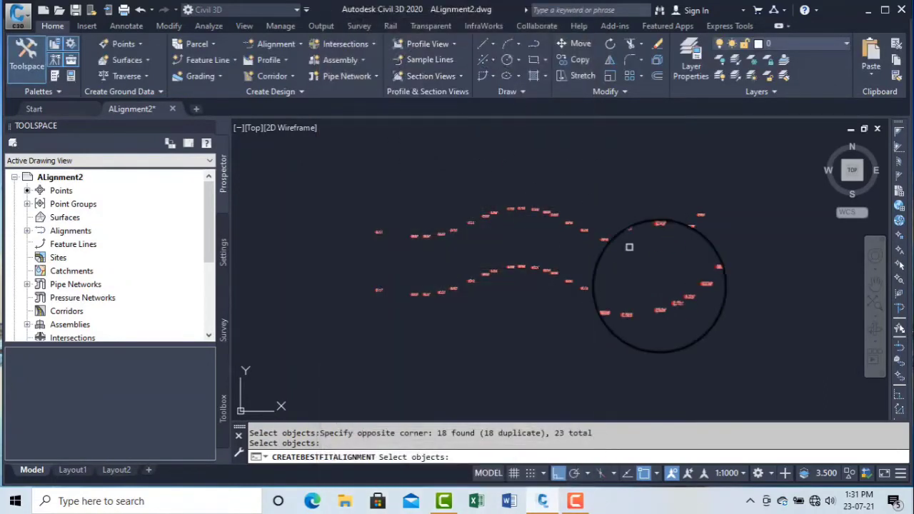
click(753, 345)
click(342, 259)
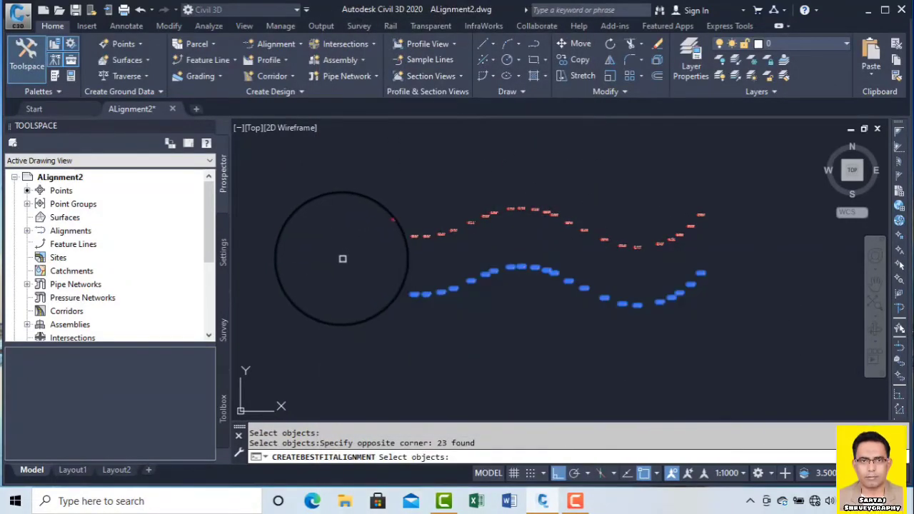
key(Return)
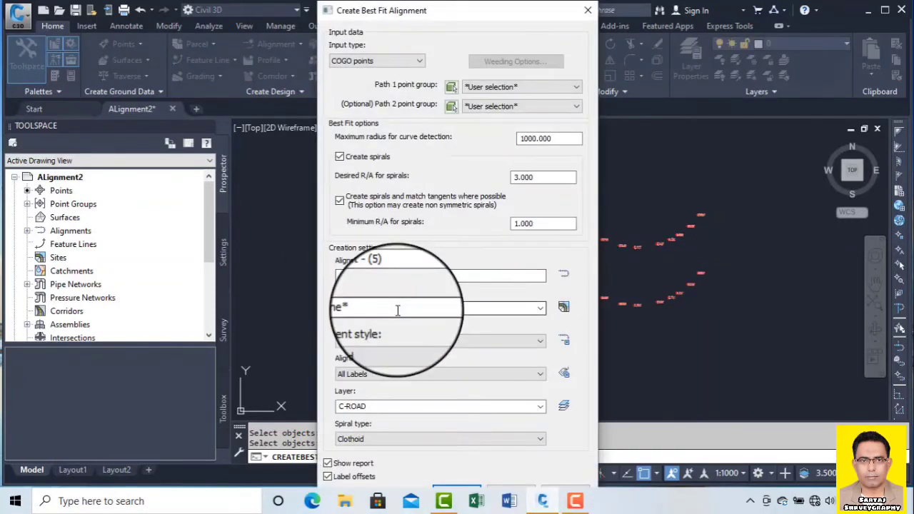
key(Return)
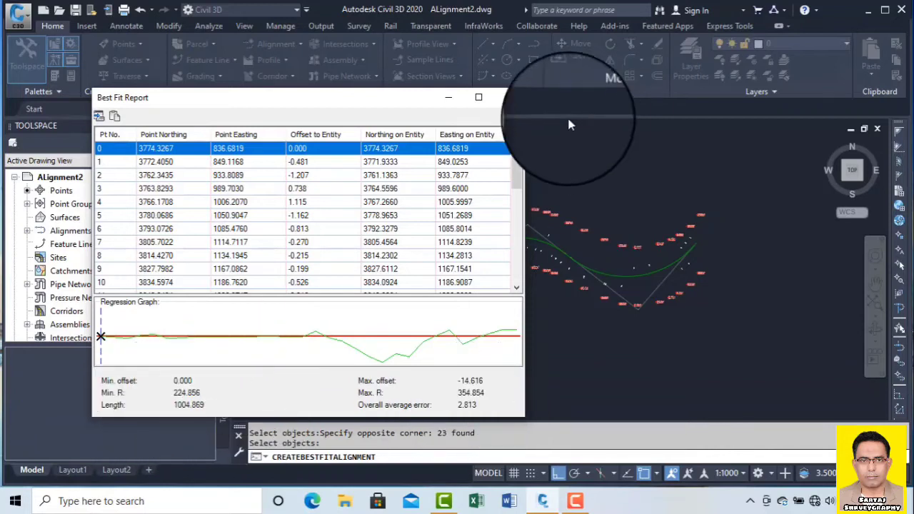
click(509, 97)
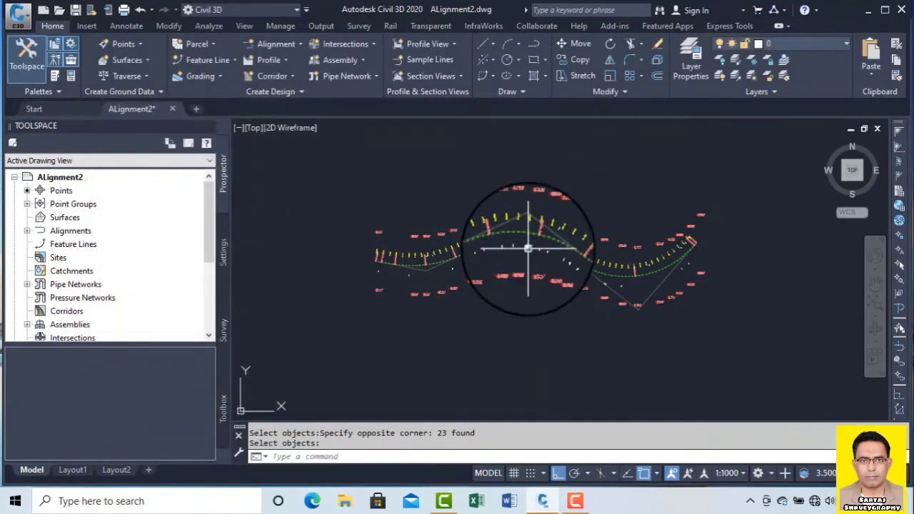
Examine how the new alignment runs between the two COGO point rows, including its station and offset labels
scroll(526, 249, up, 5)
key(Escape)
key(Escape)
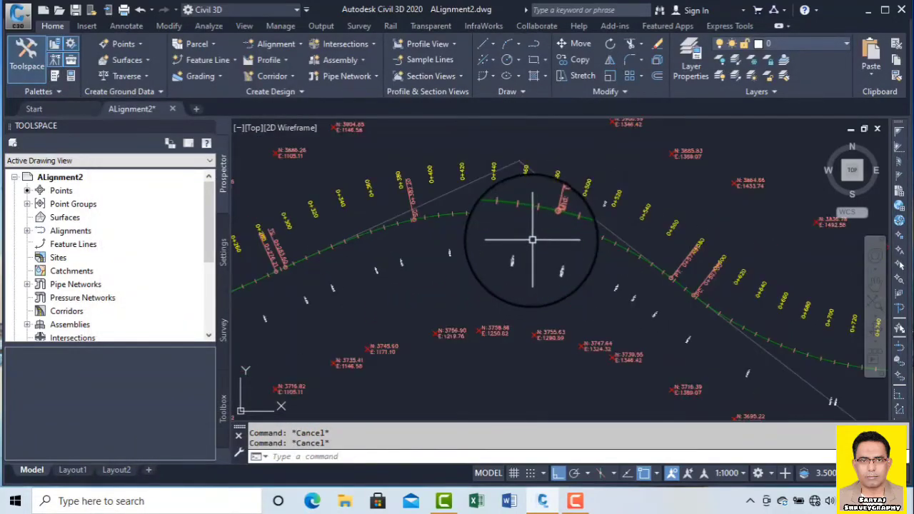
scroll(553, 206, down, 5)
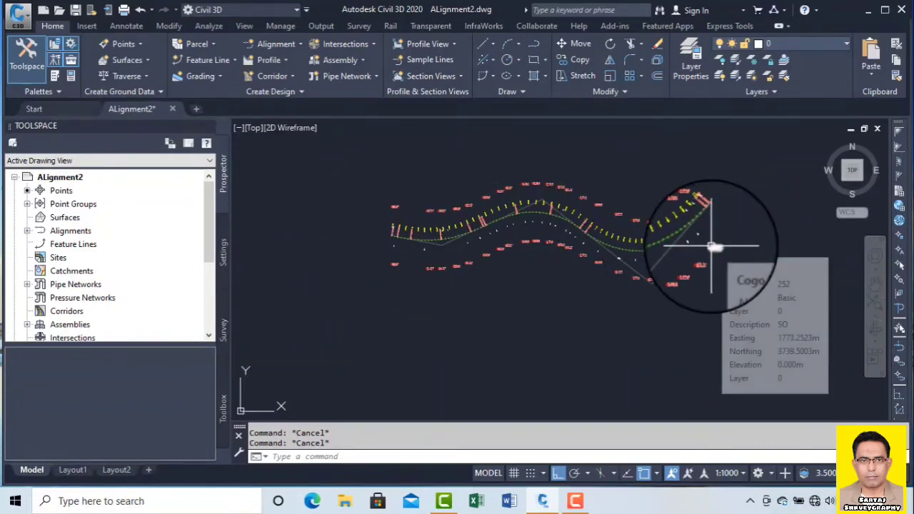
scroll(643, 214, down, 3)
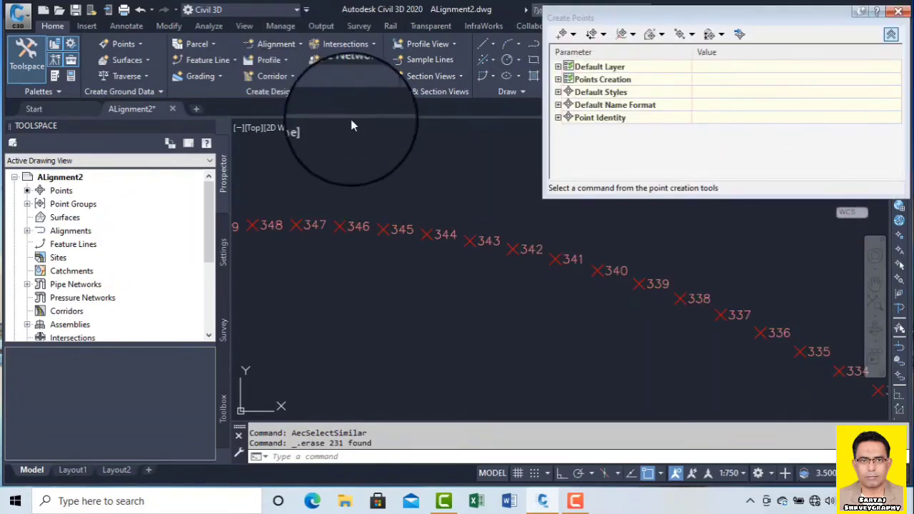
Start another best fit alignment for the separate single row of closely spaced, numbered COGO points
scroll(438, 212, down, 5)
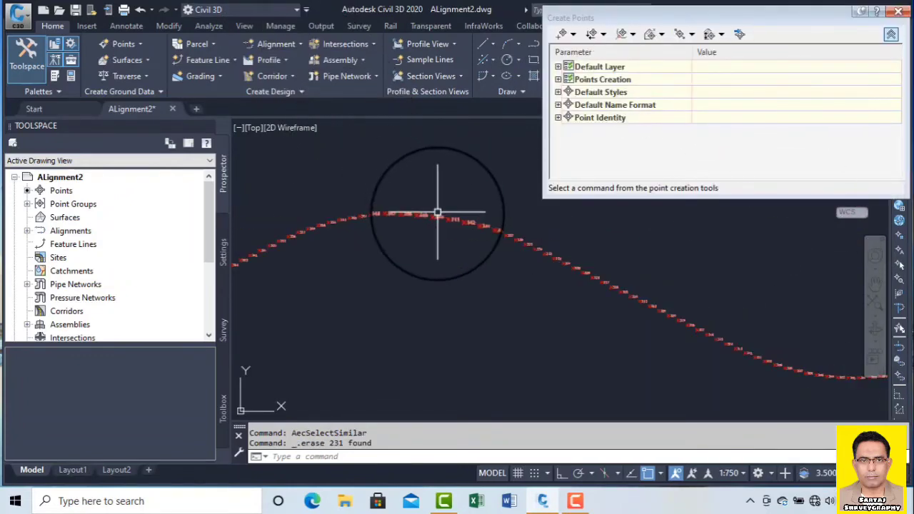
scroll(351, 226, down, 2)
scroll(494, 225, up, 2)
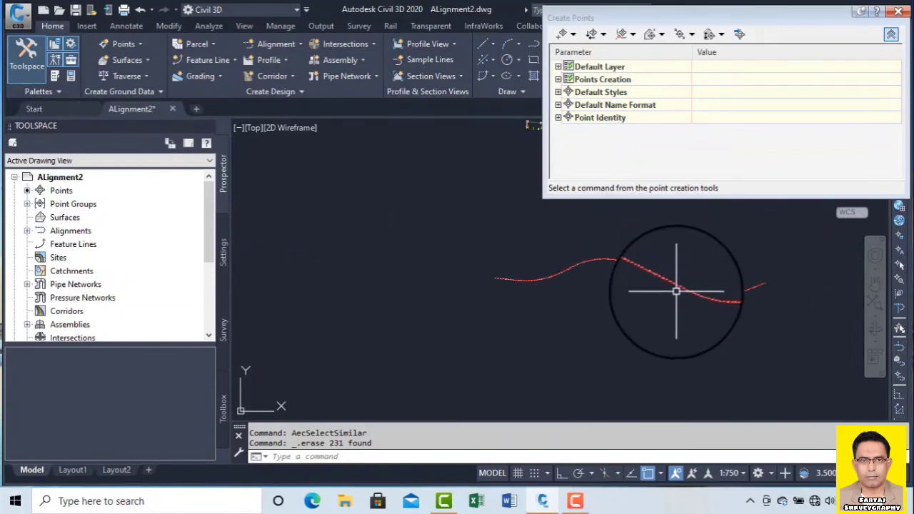
scroll(676, 291, up, 2)
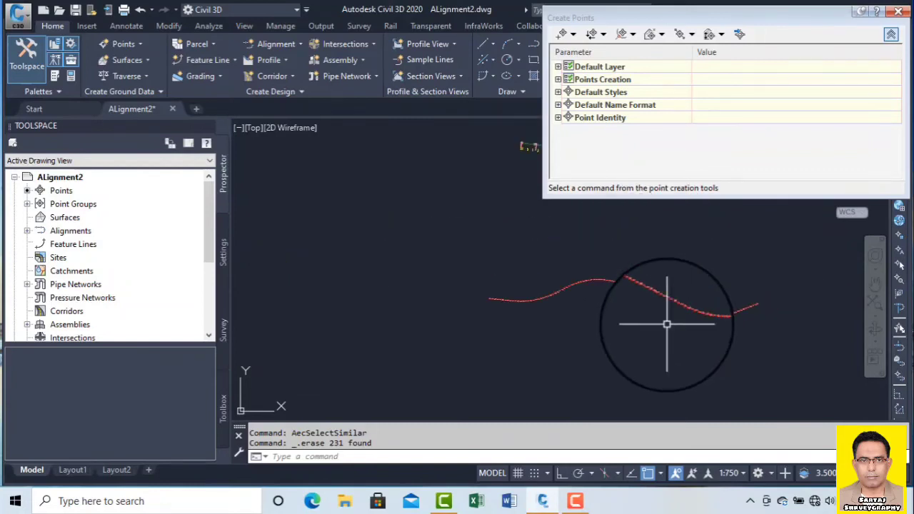
click(267, 45)
click(312, 94)
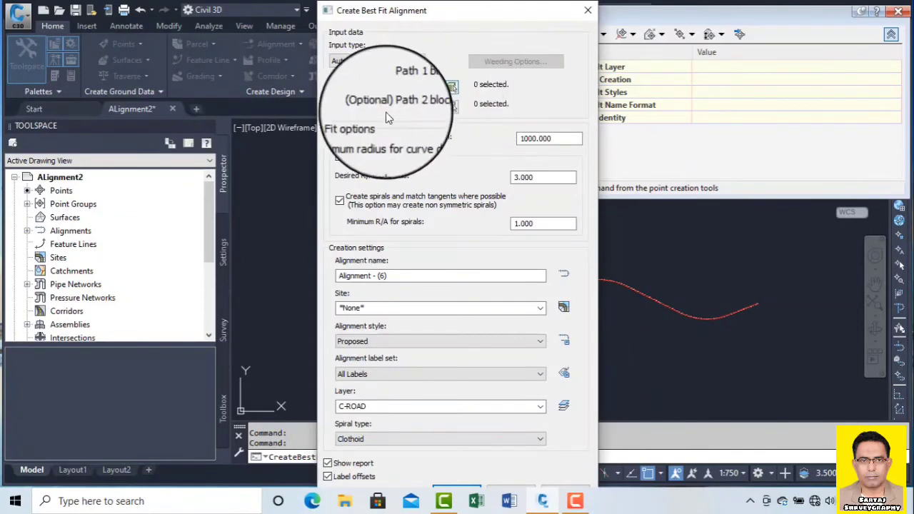
Try to select the whole single row of COGO points as Path 1 with AutoCAD blocks as the input type
click(453, 88)
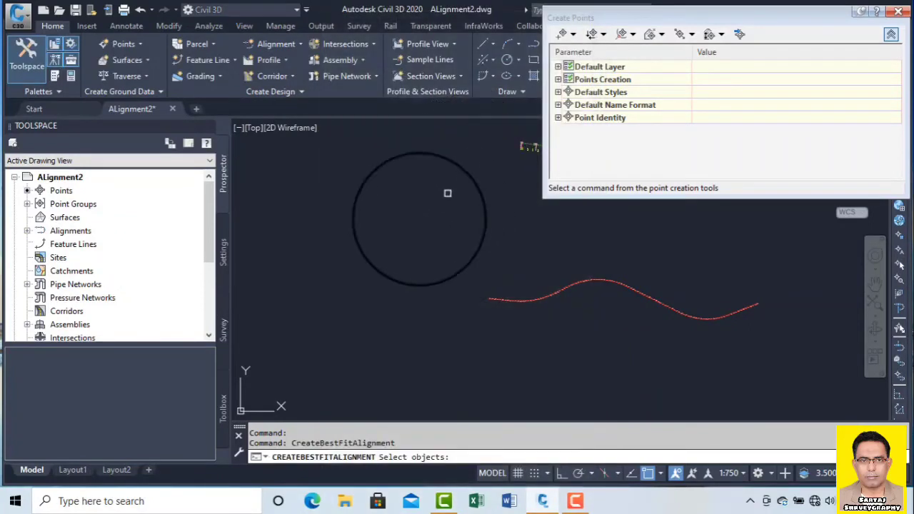
click(461, 253)
scroll(730, 331, up, 5)
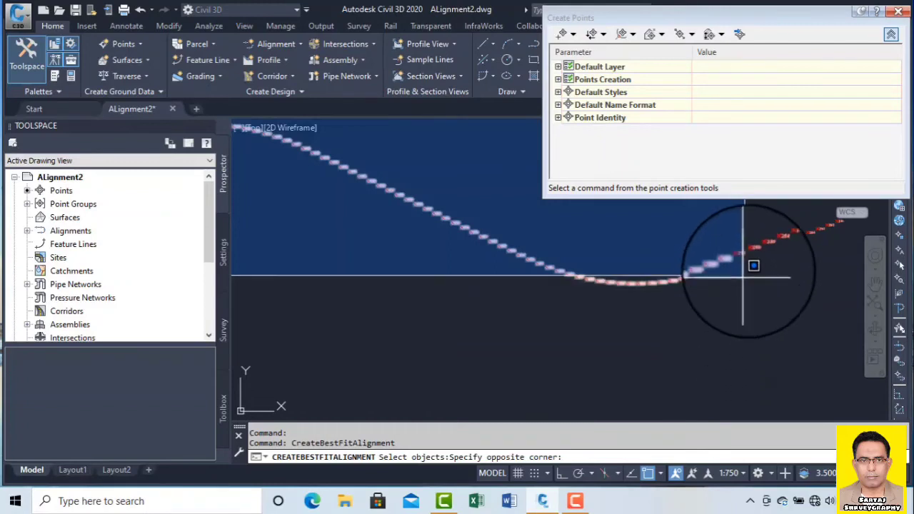
scroll(721, 268, up, 3)
scroll(665, 285, down, 5)
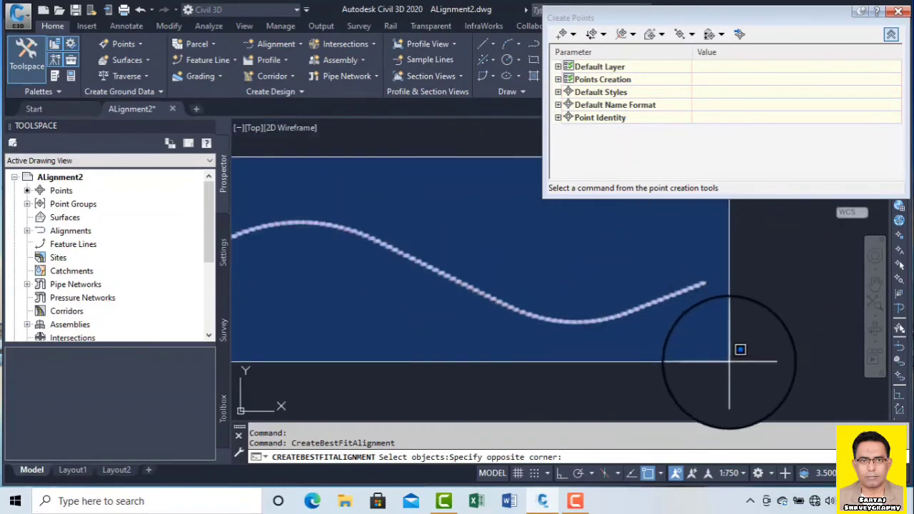
click(750, 360)
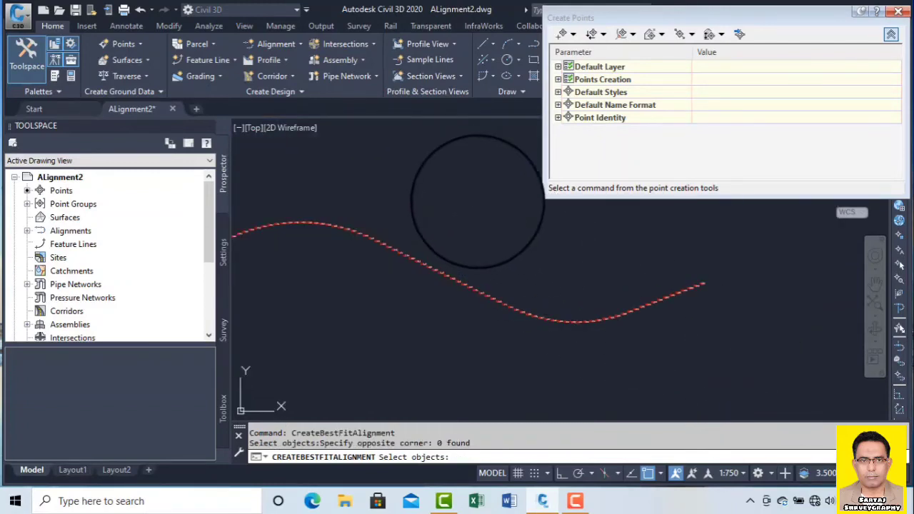
key(Return)
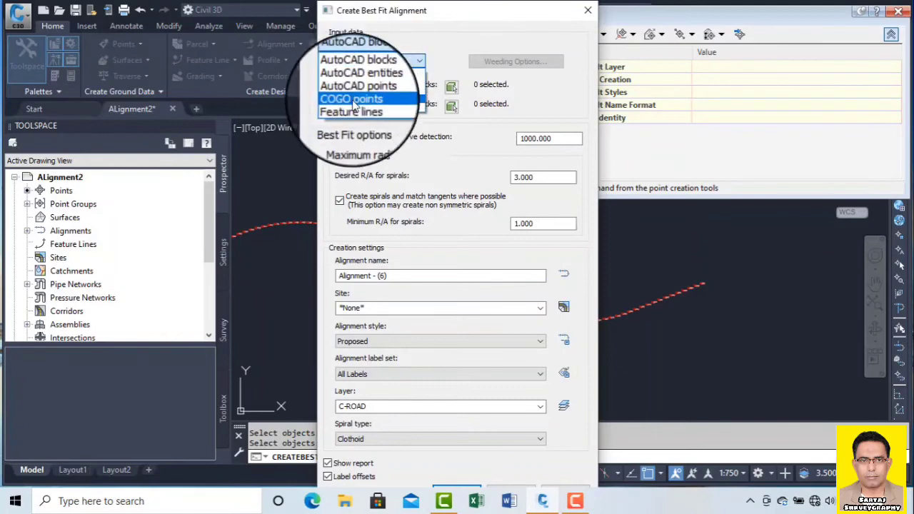
Create the best fit alignment with COGO points as input type and the whole single point row as Path 1, and close its report
click(354, 102)
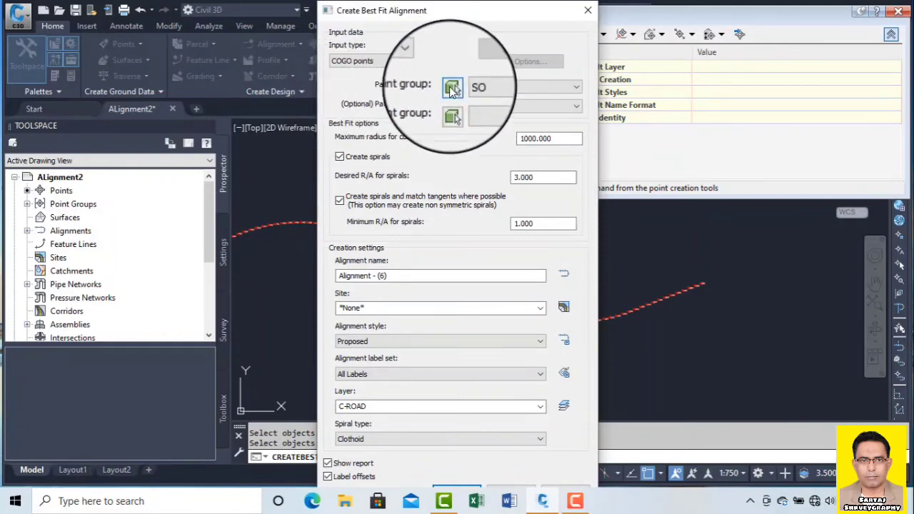
click(452, 87)
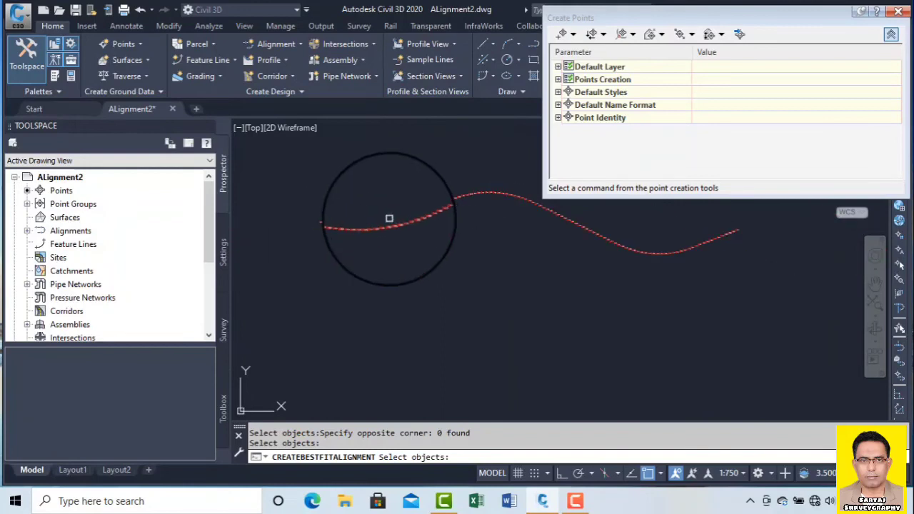
scroll(426, 219, down, 3)
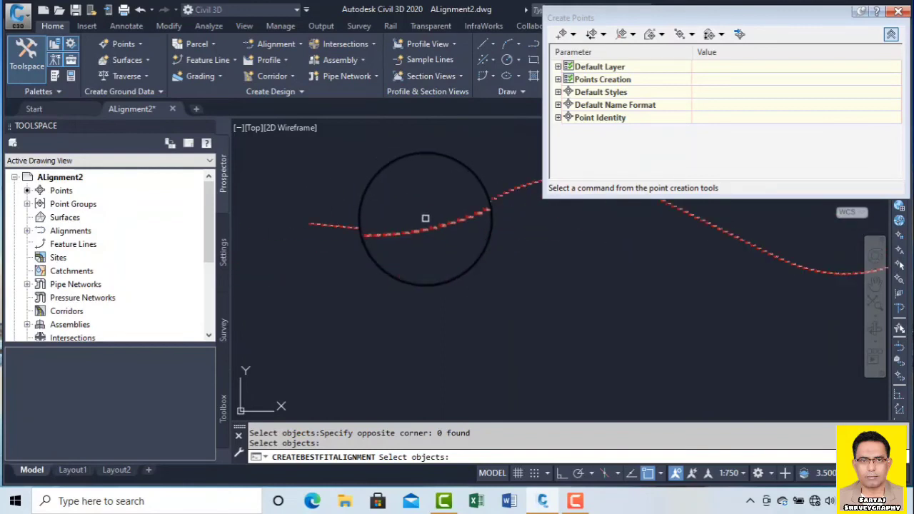
click(366, 194)
click(688, 292)
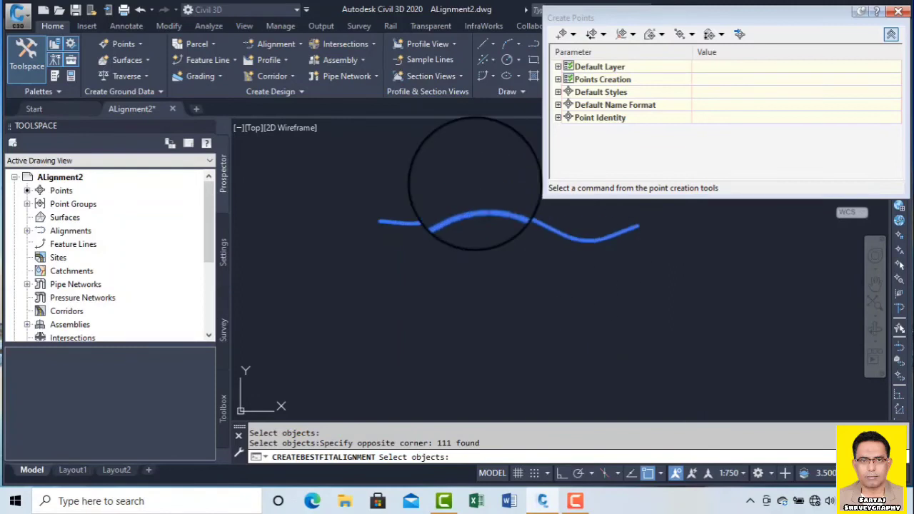
key(Return)
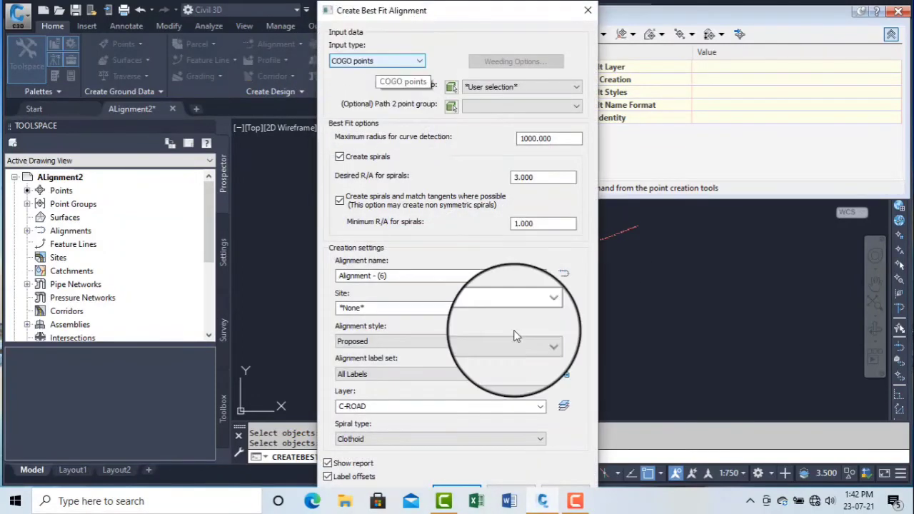
key(Return)
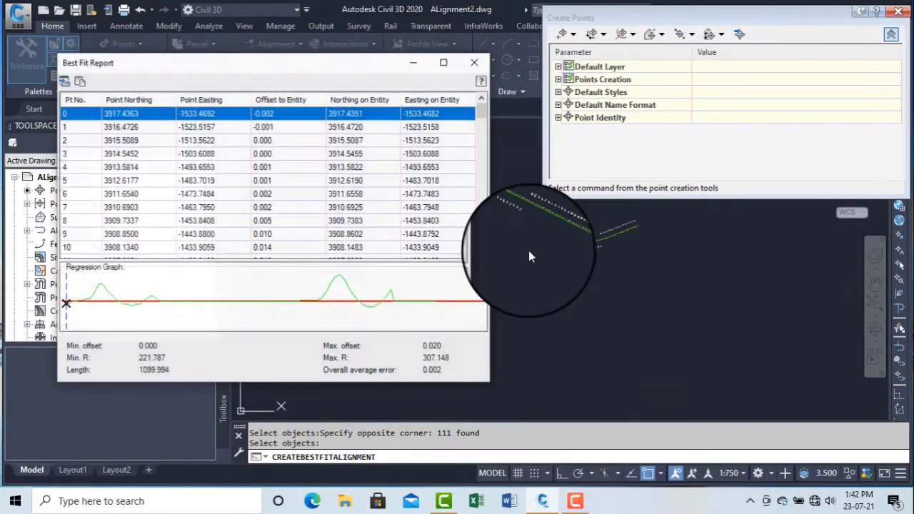
click(475, 63)
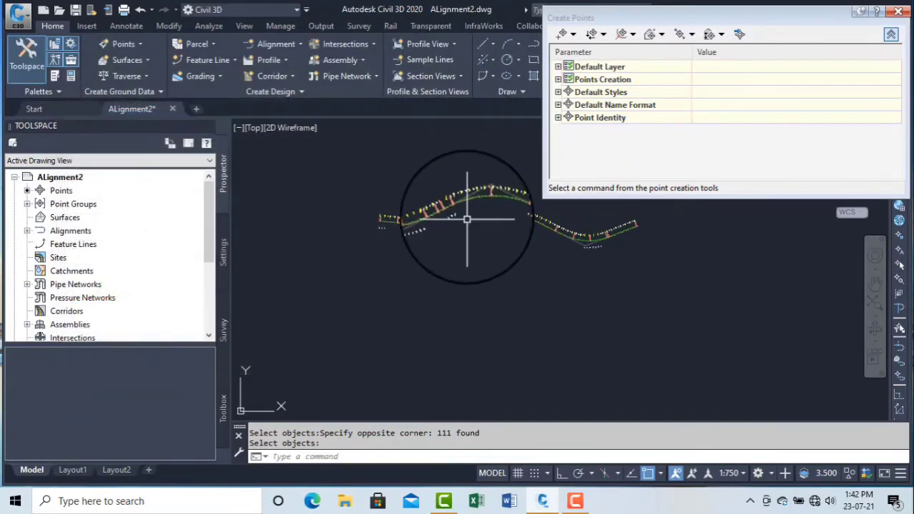
Examine how the new alignment follows the single row of numbered COGO points along its full length, including its station and offset labels
scroll(468, 219, up, 6)
middle_drag(433, 202, 341, 327)
scroll(526, 286, up, 5)
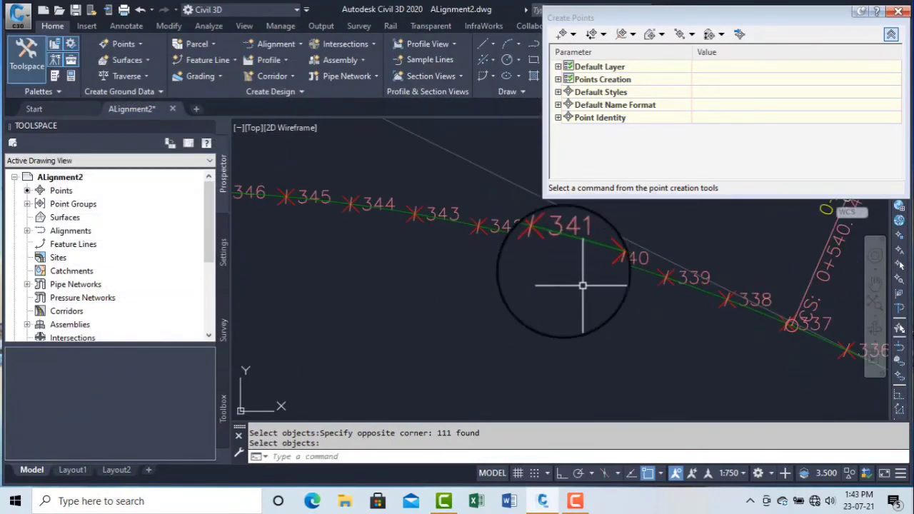
scroll(435, 259, down, 4)
middle_drag(690, 344, 418, 232)
scroll(419, 232, down, 5)
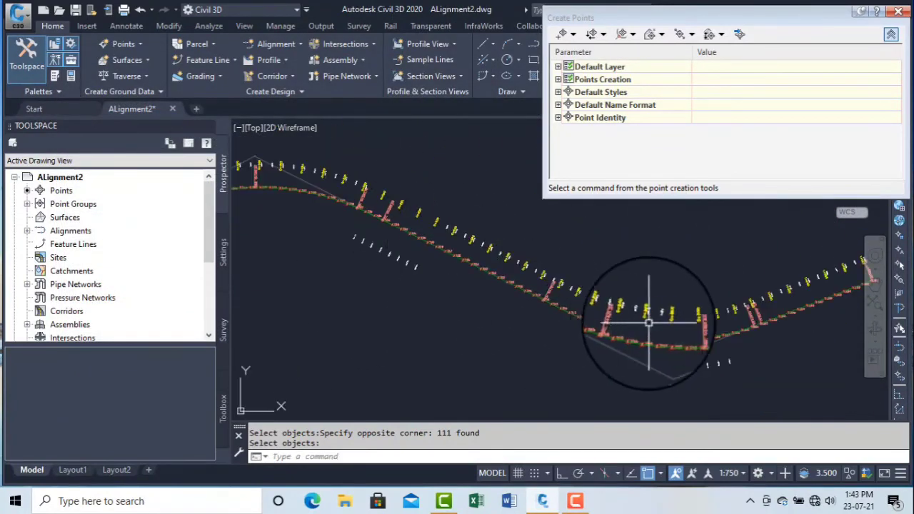
scroll(649, 322, up, 6)
middle_drag(650, 323, 445, 264)
scroll(445, 264, down, 4)
scroll(481, 343, down, 1)
scroll(547, 262, up, 5)
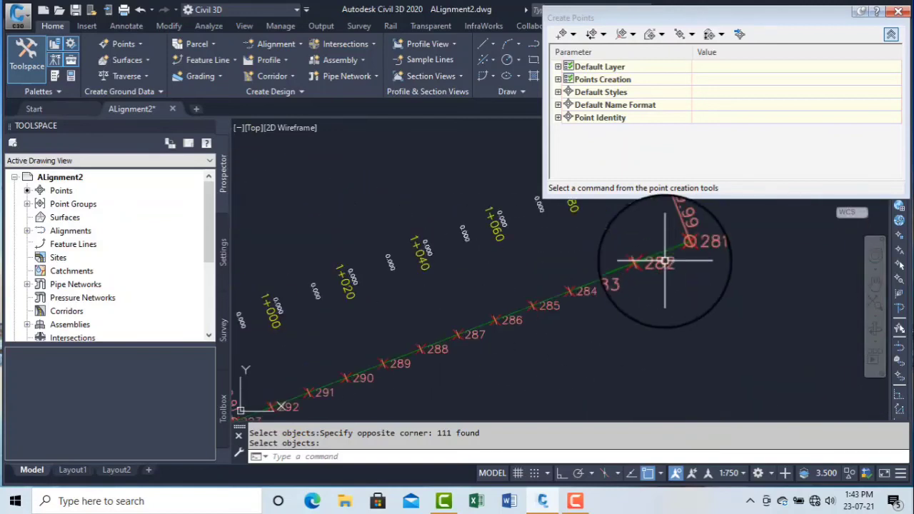
scroll(437, 301, down, 6)
middle_drag(436, 301, 657, 304)
scroll(657, 304, down, 4)
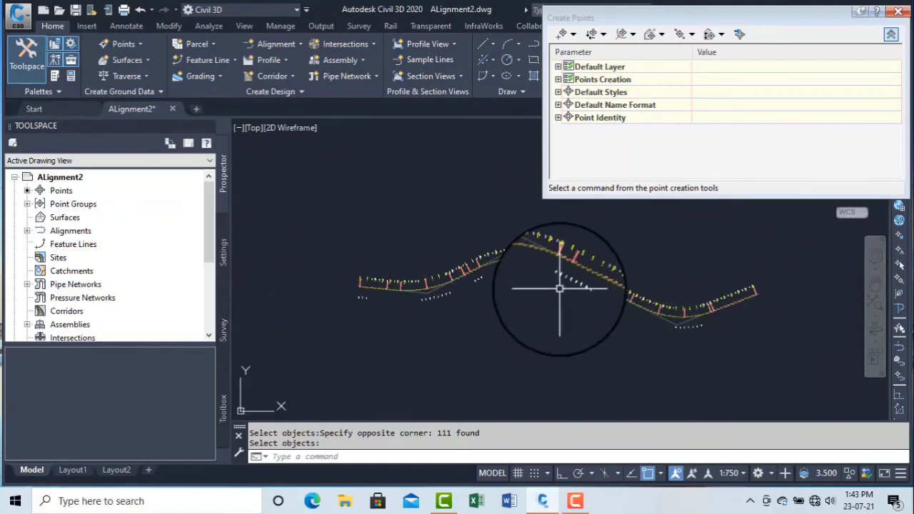
scroll(516, 274, up, 4)
middle_drag(517, 274, 487, 298)
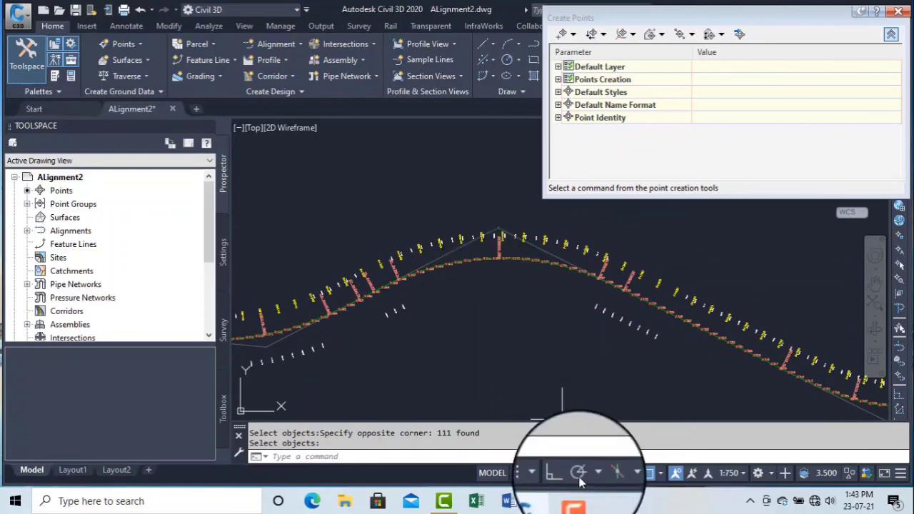
mouse_move(580, 503)
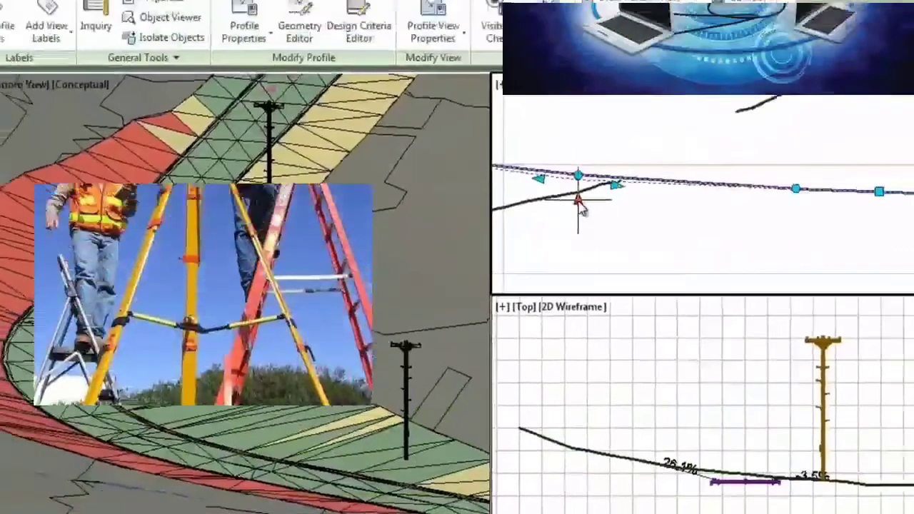